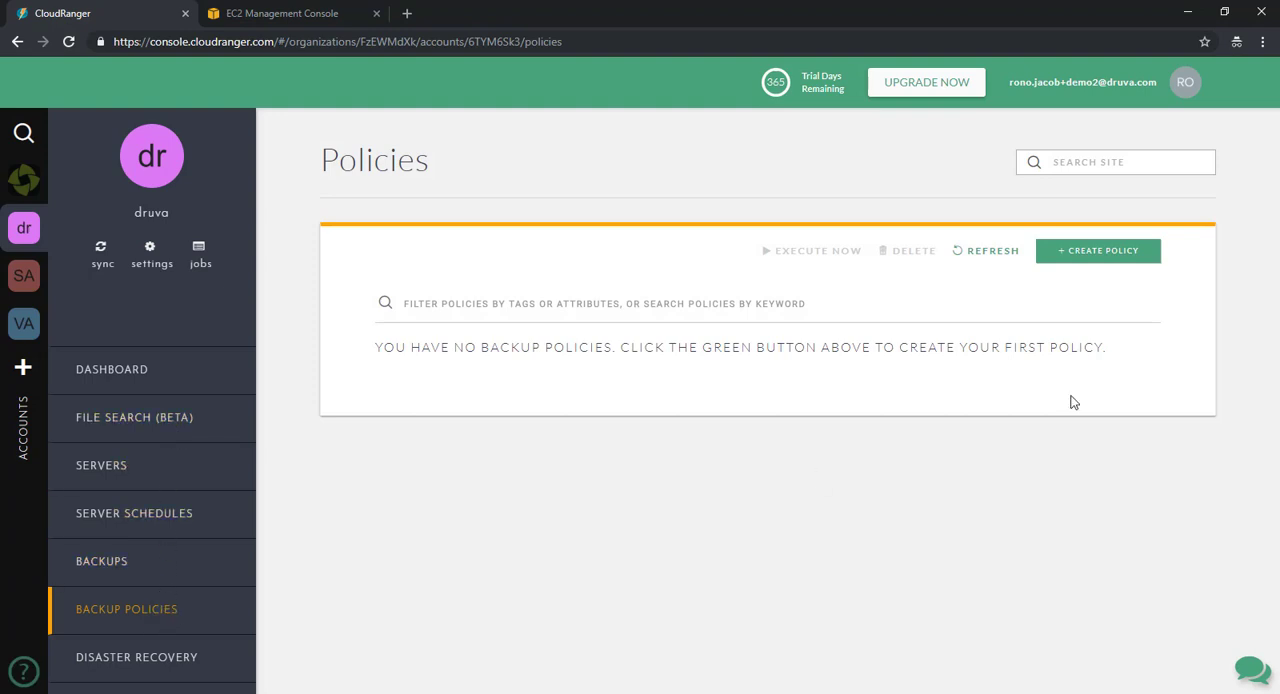
# - Create a new backup policy named "daily backup"
pyautogui.click(1110, 260)
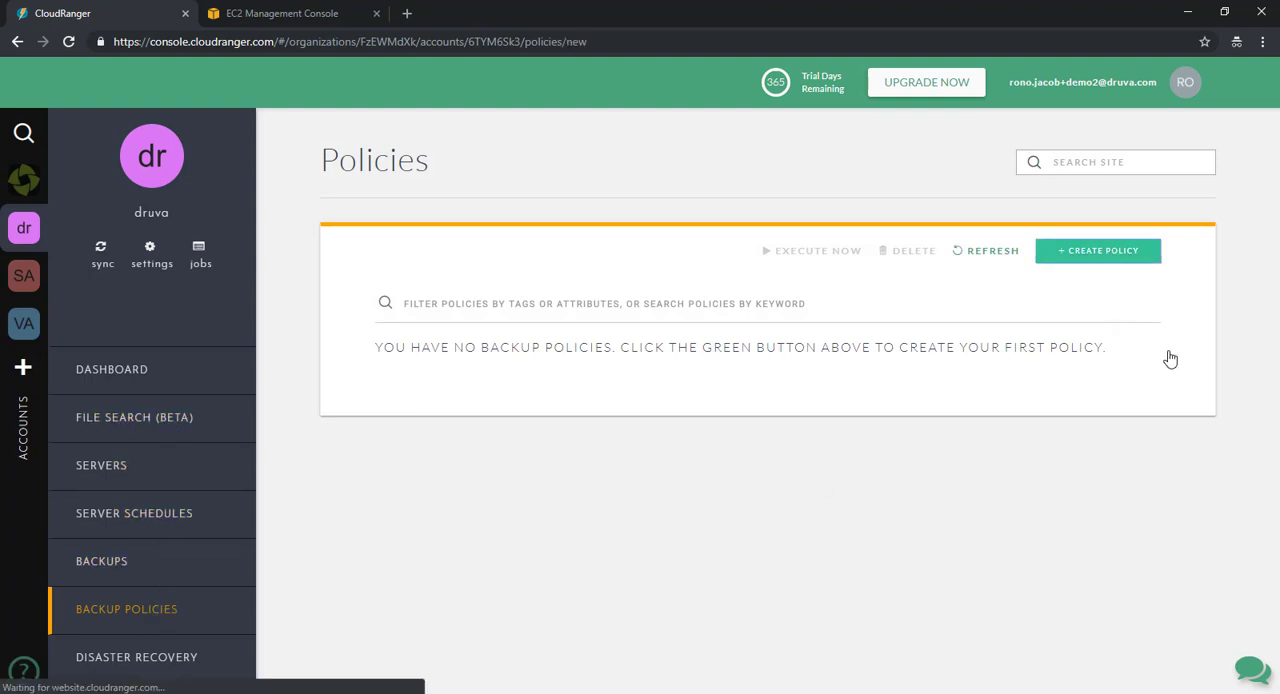
pyautogui.click(643, 271)
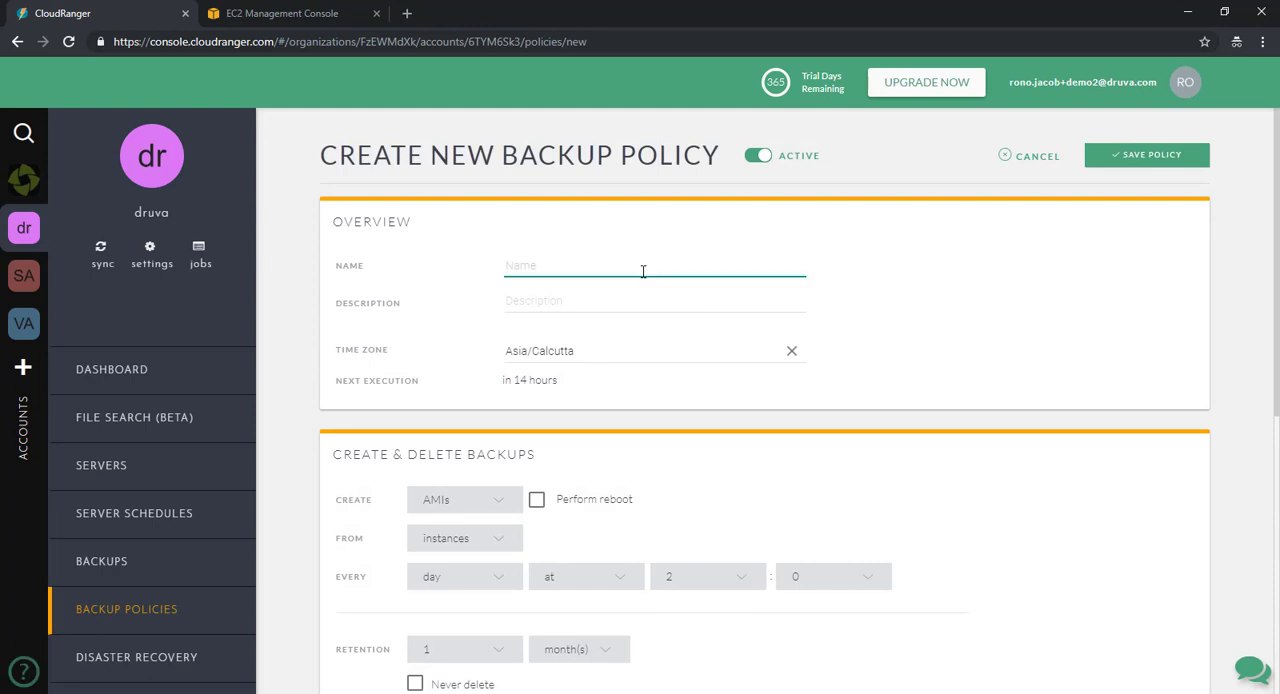
pyautogui.write('daily backup')
# - Configure the policy to create snapshots of instances
pyautogui.scroll(-3, 965, 368)
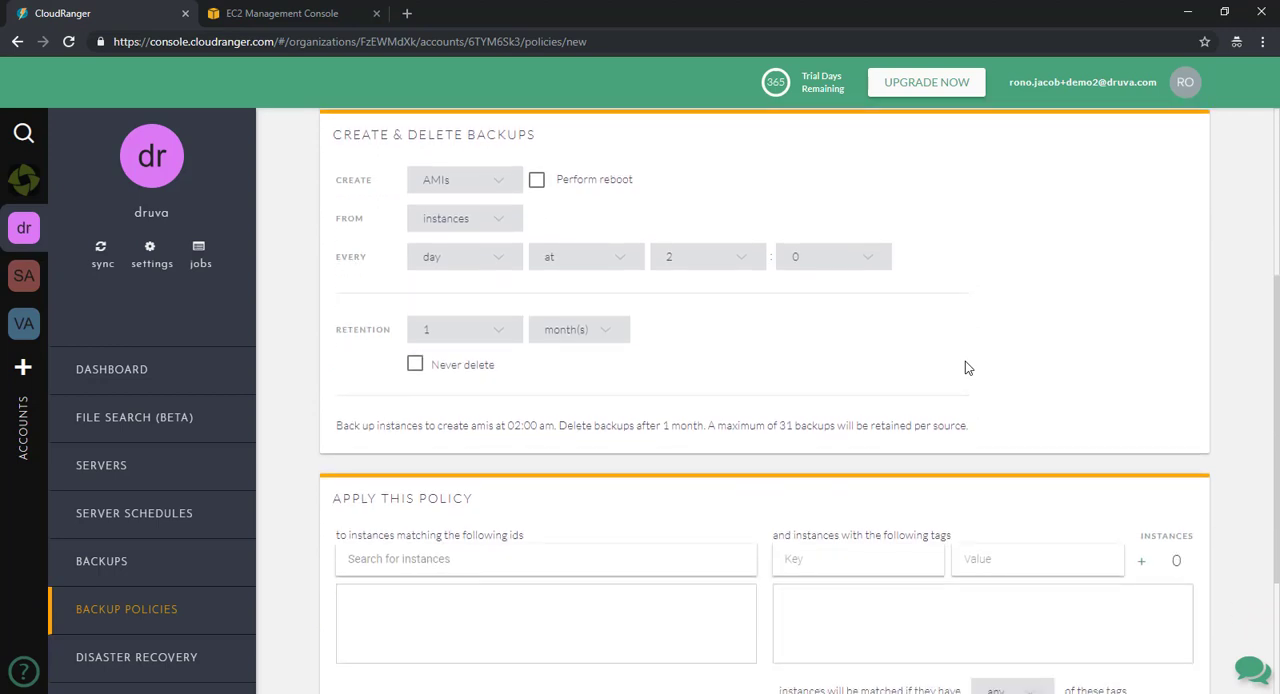
pyautogui.click(502, 184)
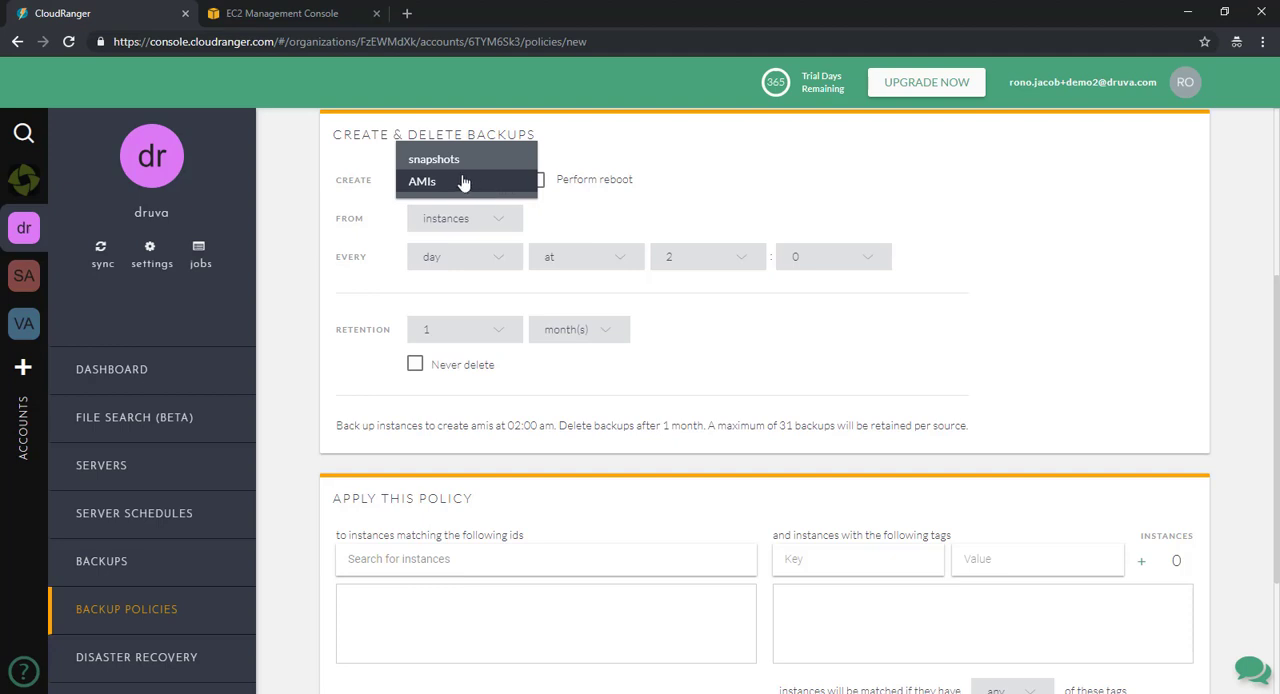
pyautogui.click(465, 161)
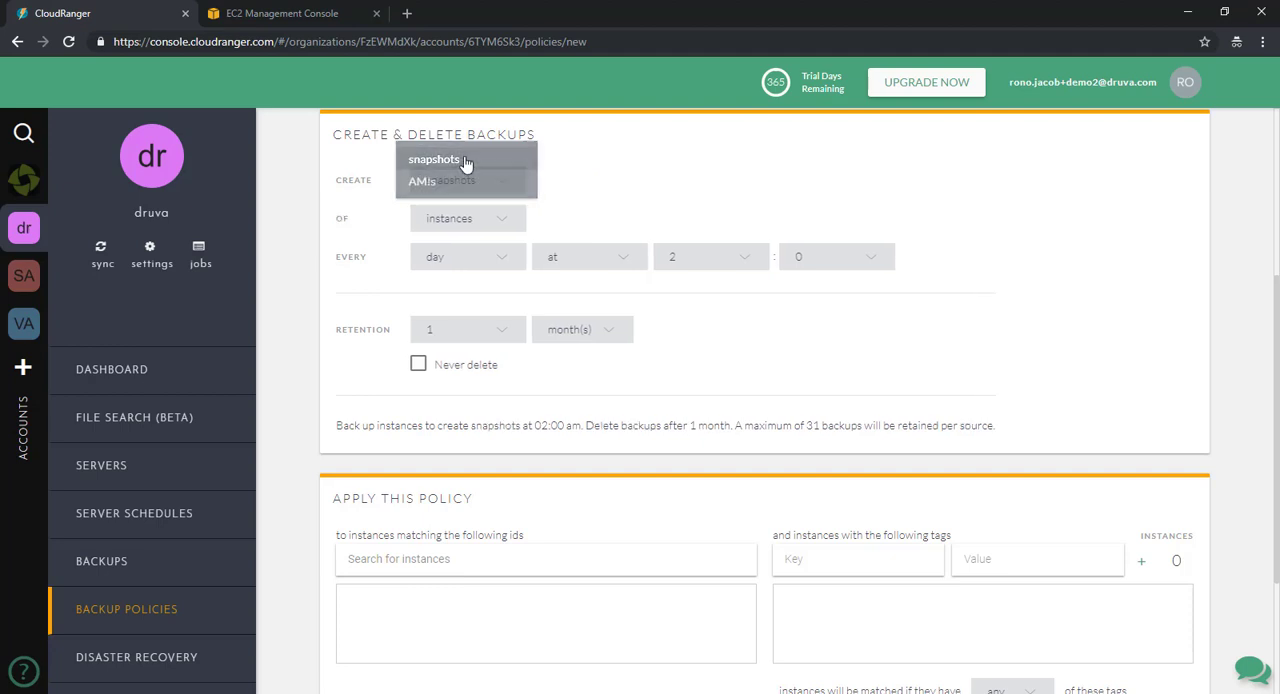
pyautogui.click(505, 222)
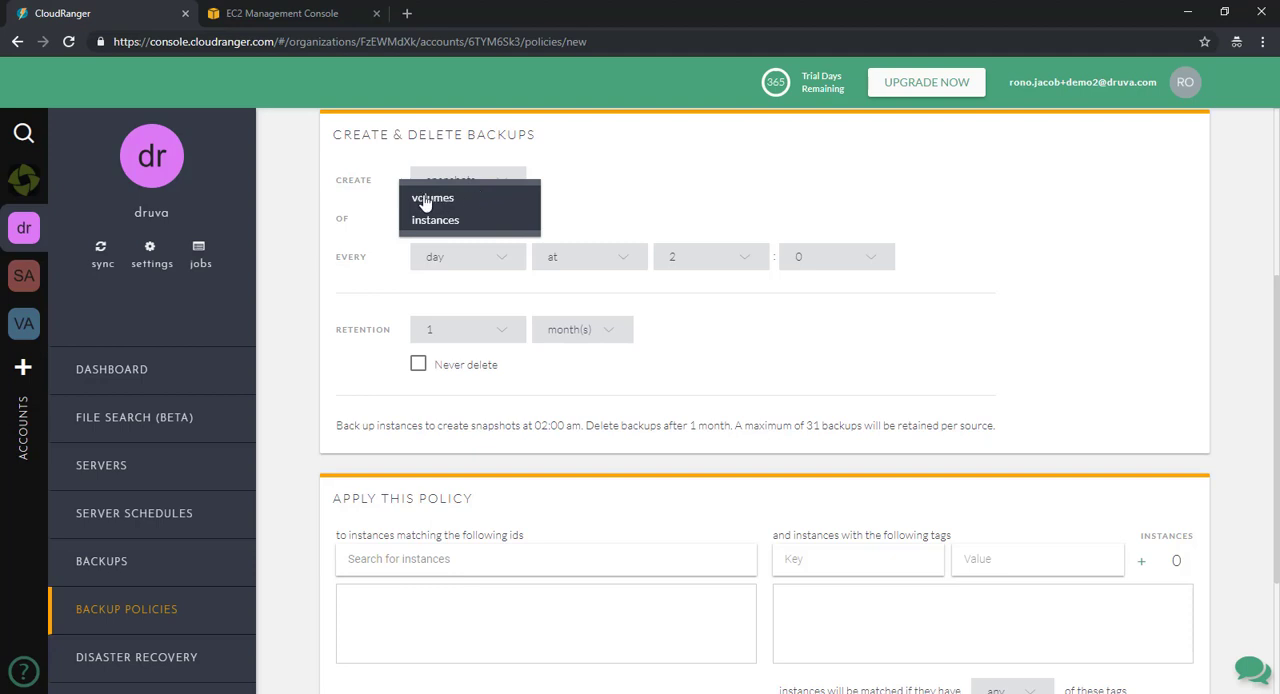
pyautogui.click(517, 220)
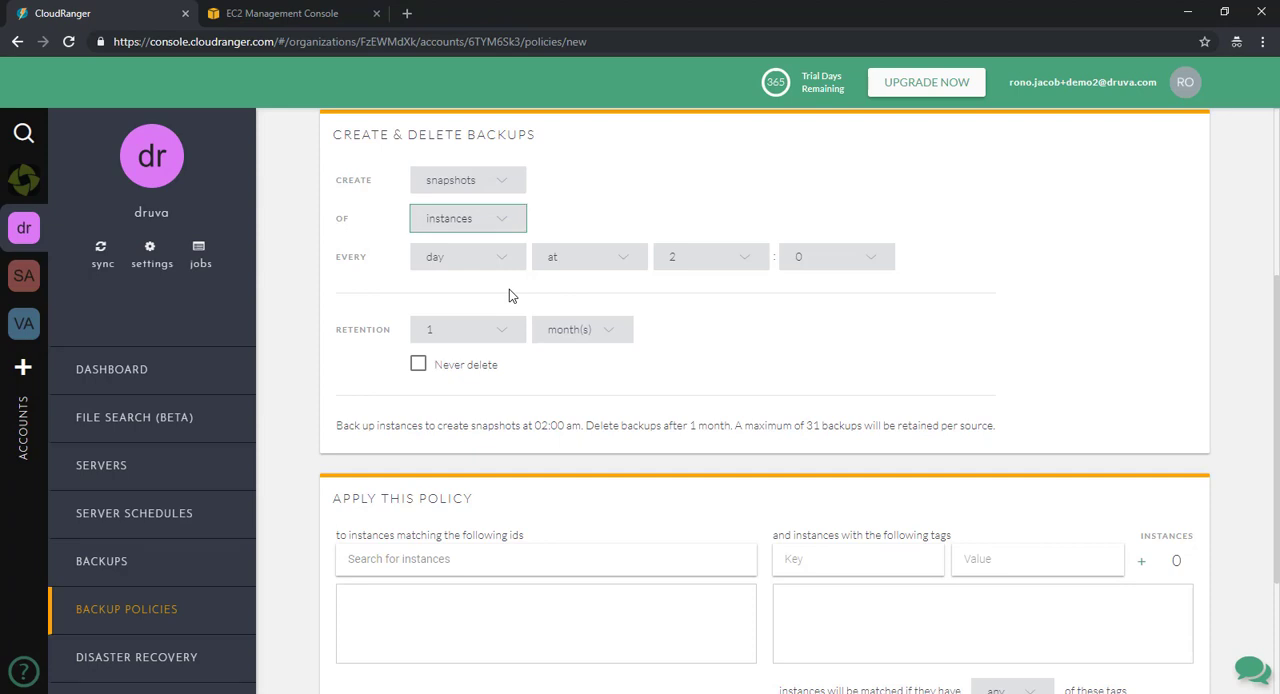
# - Schedule the backups for every weekday at 23:30
pyautogui.click(502, 263)
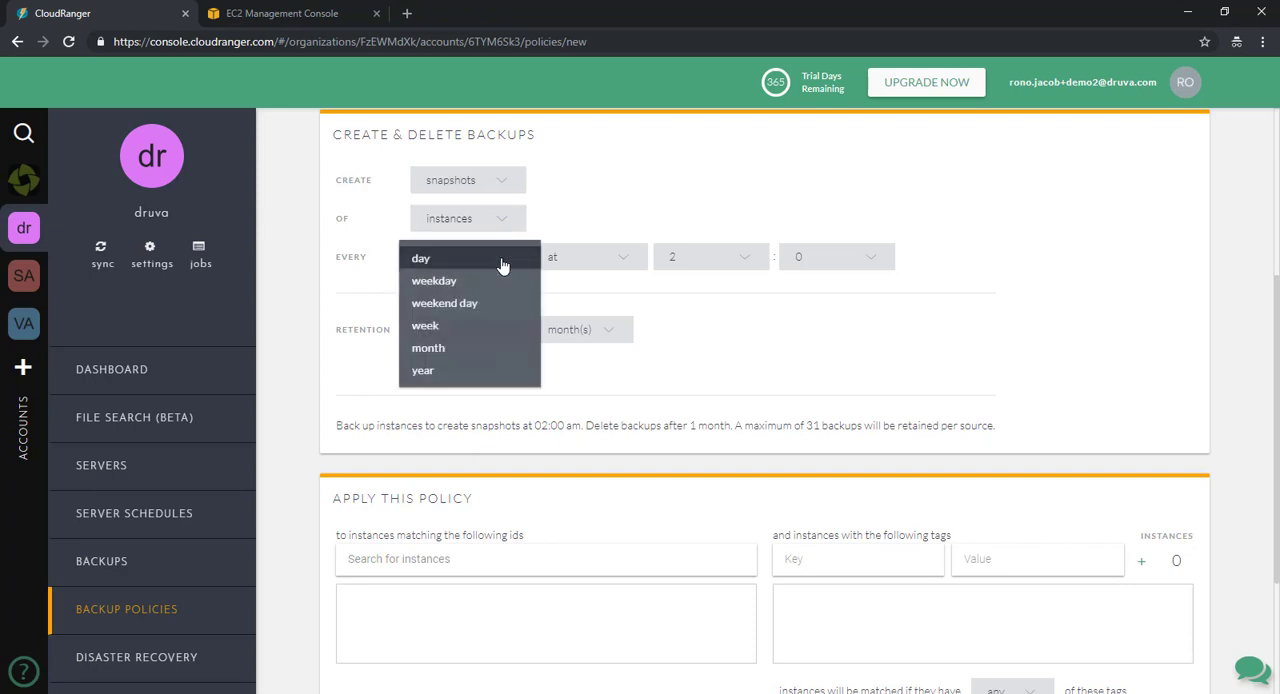
pyautogui.click(446, 288)
pyautogui.click(760, 265)
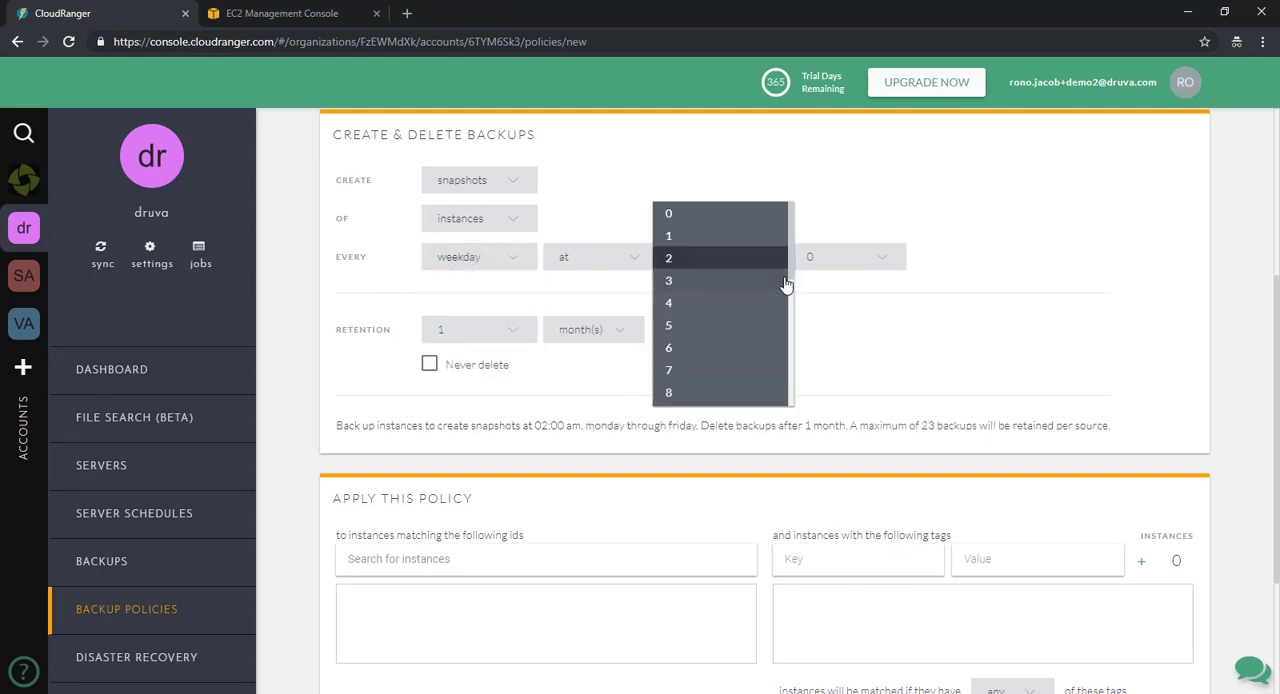
pyautogui.moveTo(788, 276); pyautogui.dragTo(775, 405)
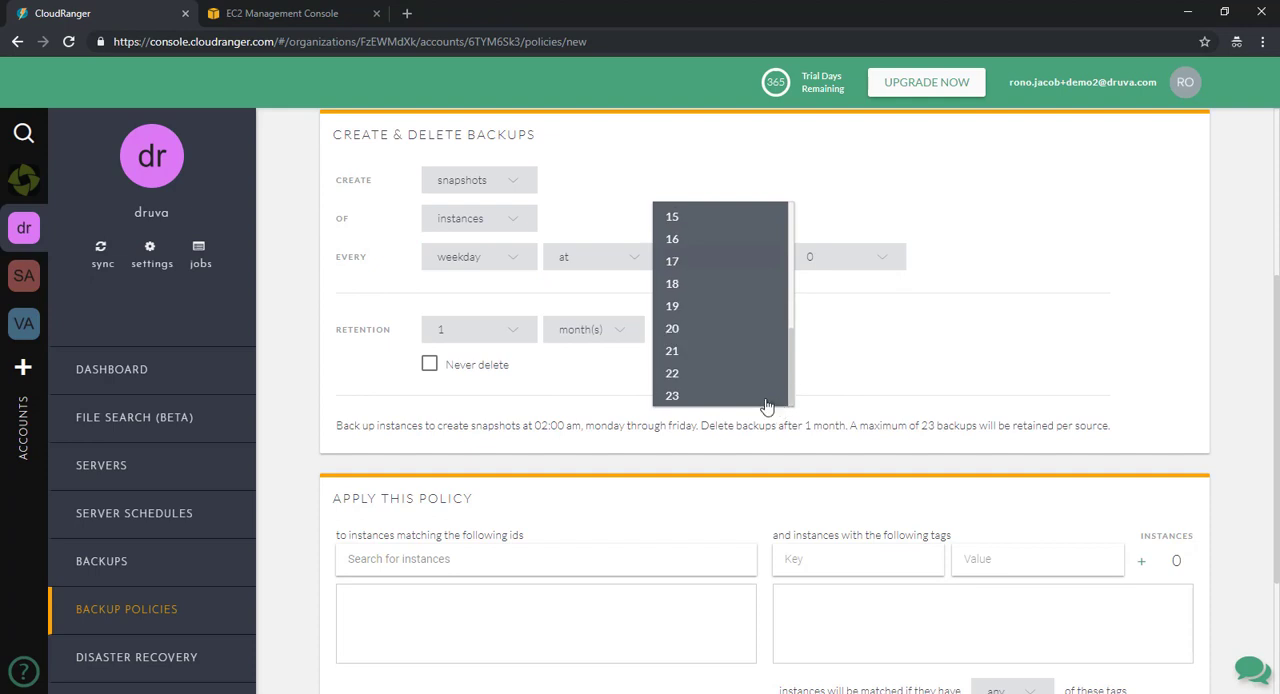
pyautogui.click(694, 397)
pyautogui.click(892, 258)
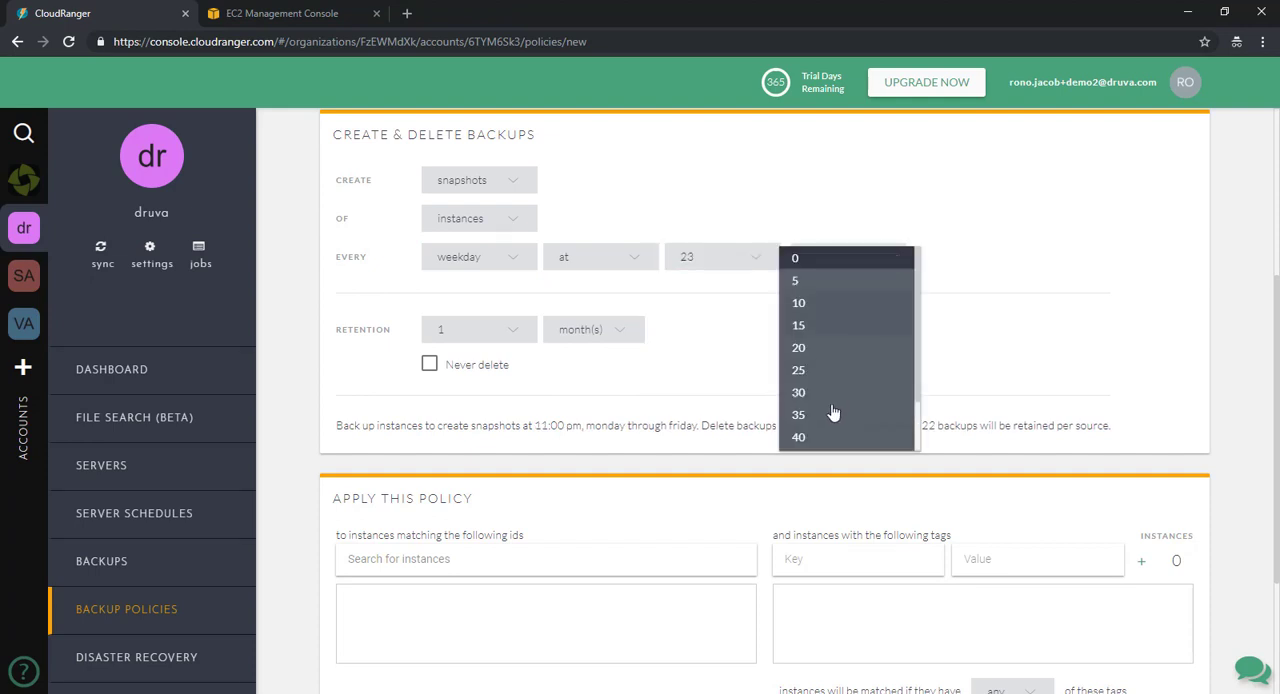
pyautogui.click(825, 392)
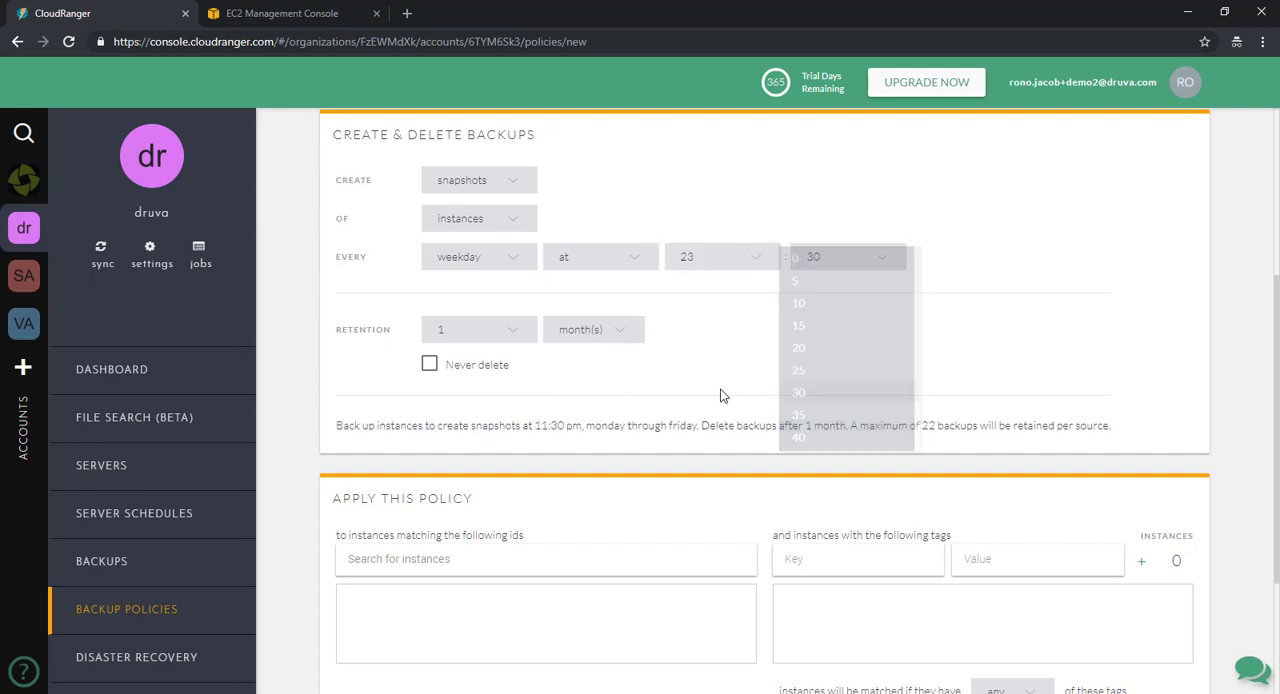
# - Set the backup retention period to 15 days
pyautogui.click(514, 332)
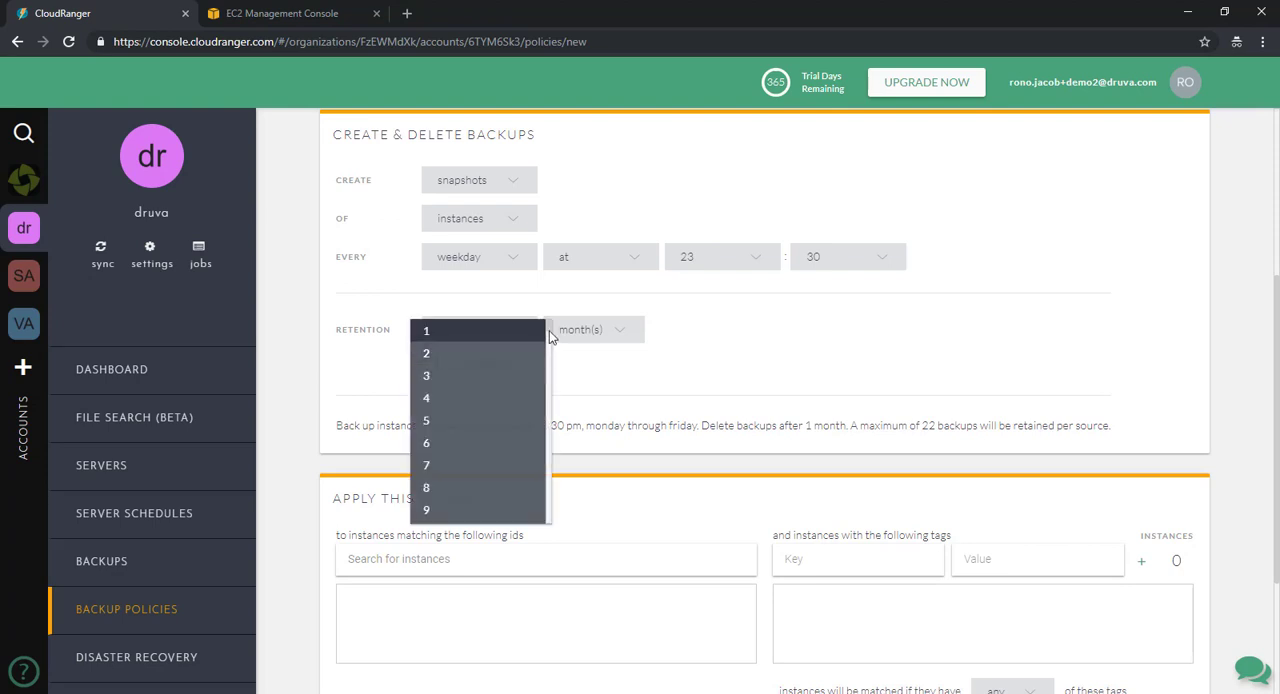
pyautogui.moveTo(549, 330)
pyautogui.mouseDown()
pyautogui.moveTo(553, 348)
pyautogui.moveTo(553, 328)
pyautogui.mouseUp()
pyautogui.scroll(-2, 477, 445)
pyautogui.scroll(-1, 471, 467)
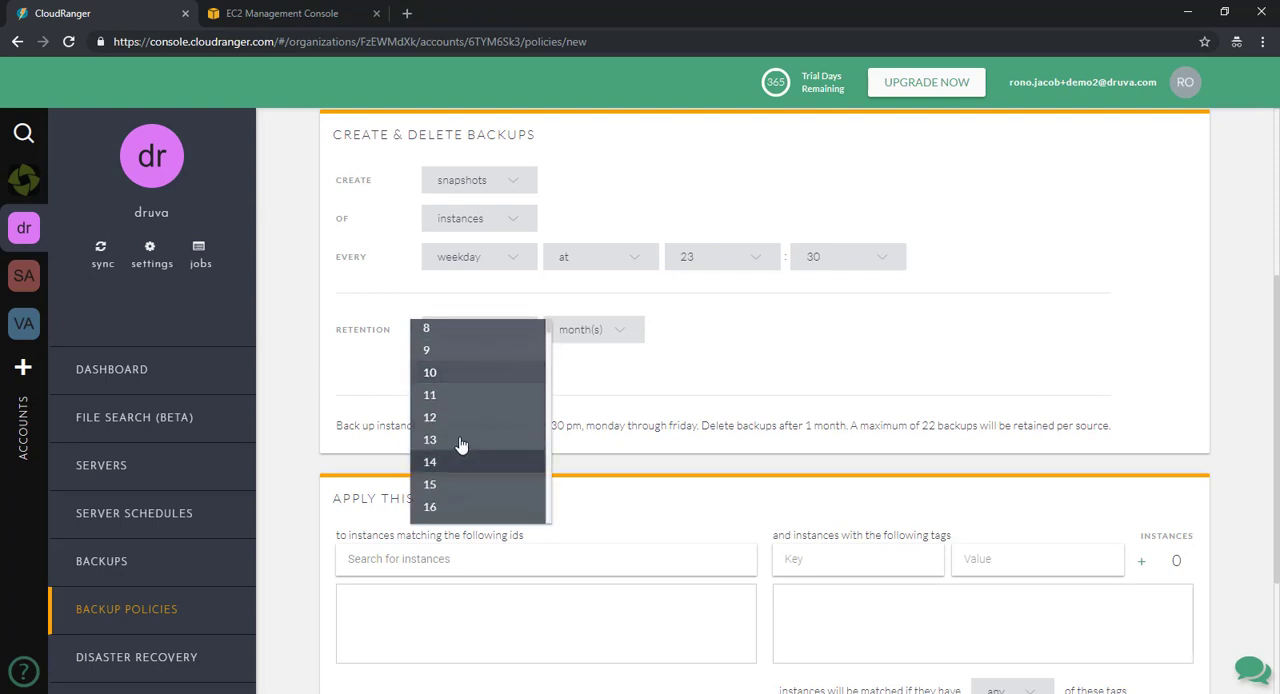
pyautogui.click(434, 485)
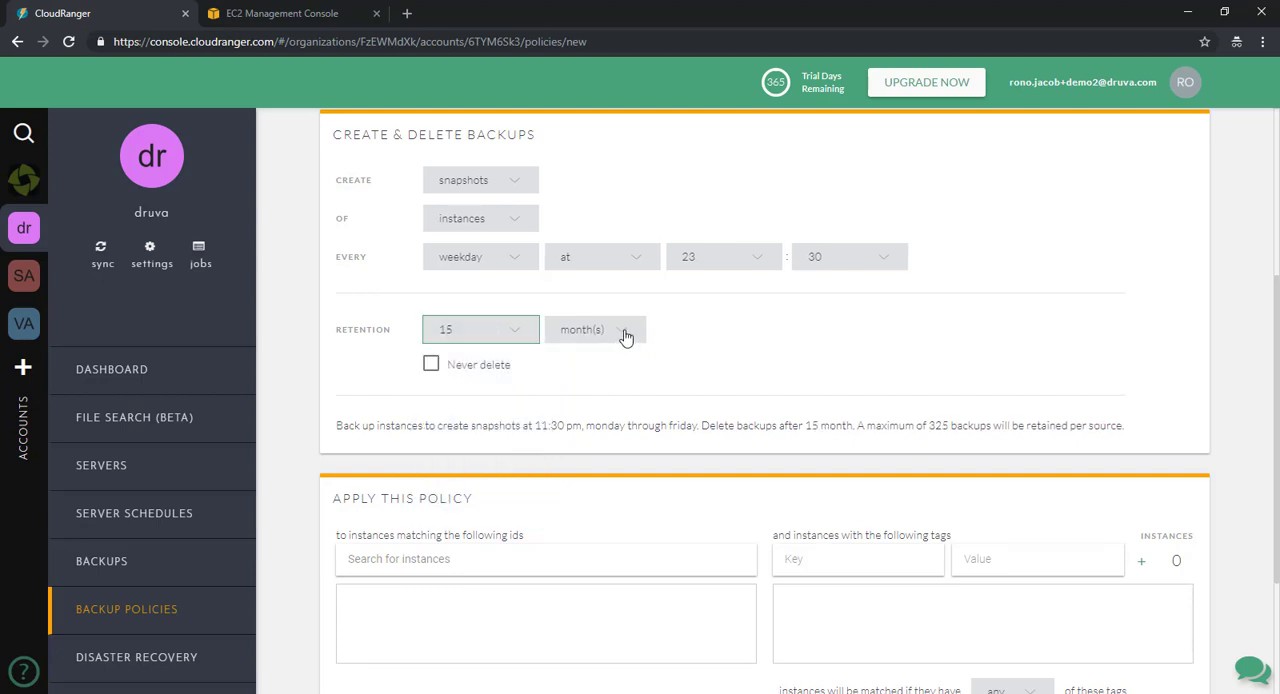
pyautogui.click(612, 330)
pyautogui.click(562, 287)
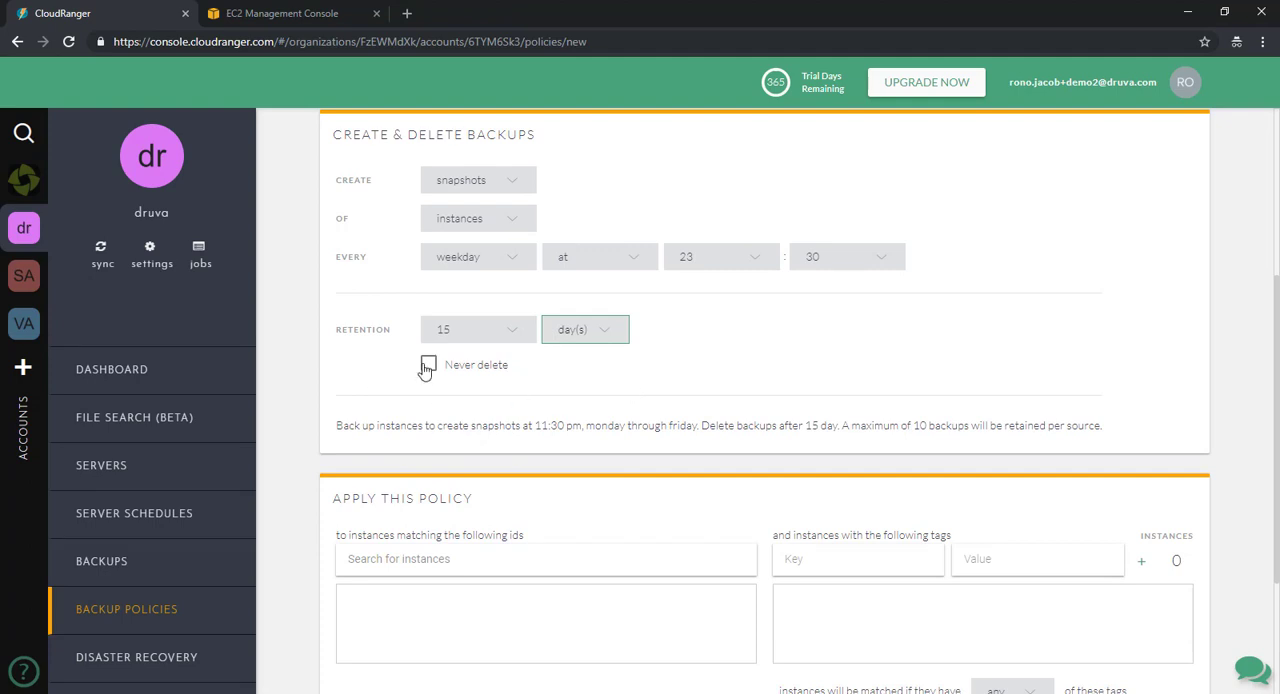
# - Apply the policy to the instance with ID i-0b5f13d99bb46f3c3
pyautogui.scroll(-2, 1275, 327)
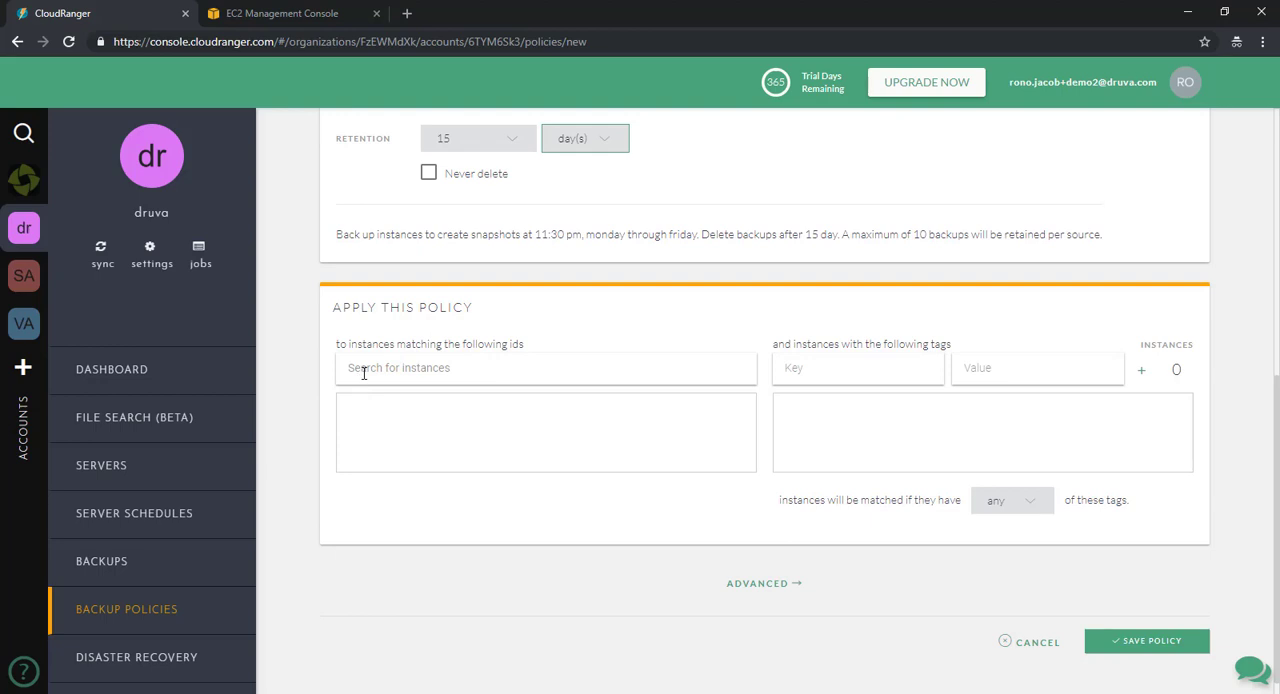
pyautogui.click(364, 370)
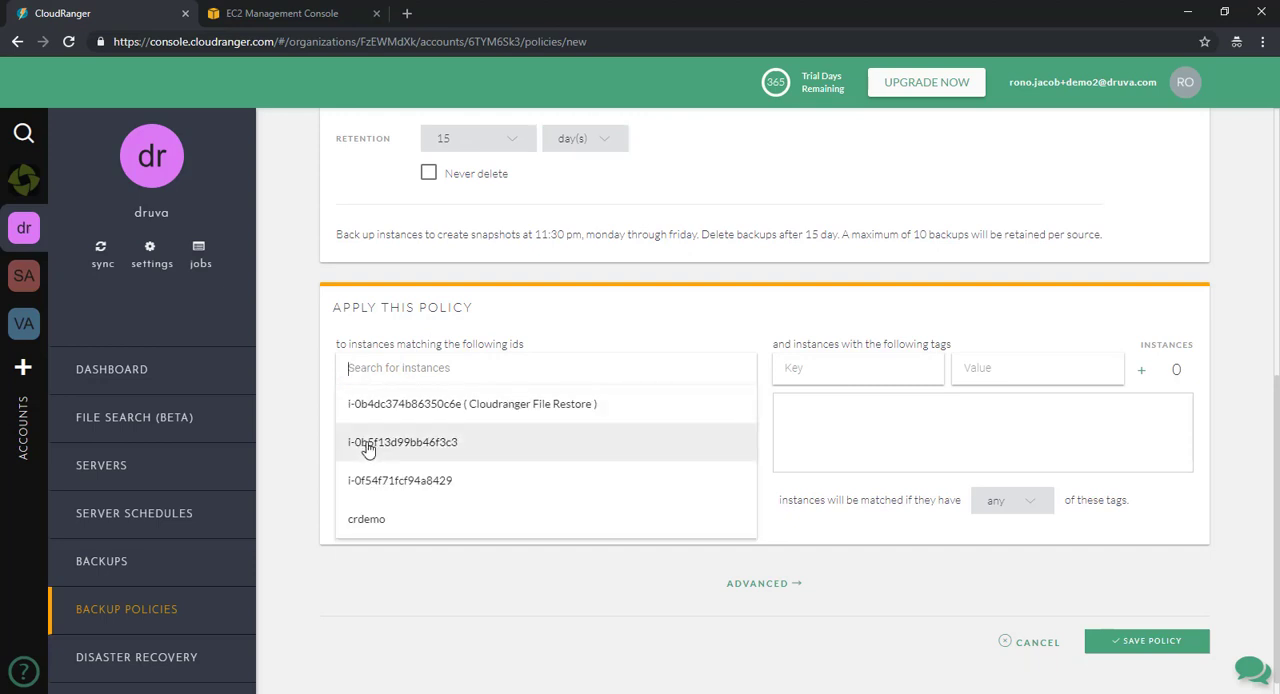
pyautogui.click(368, 449)
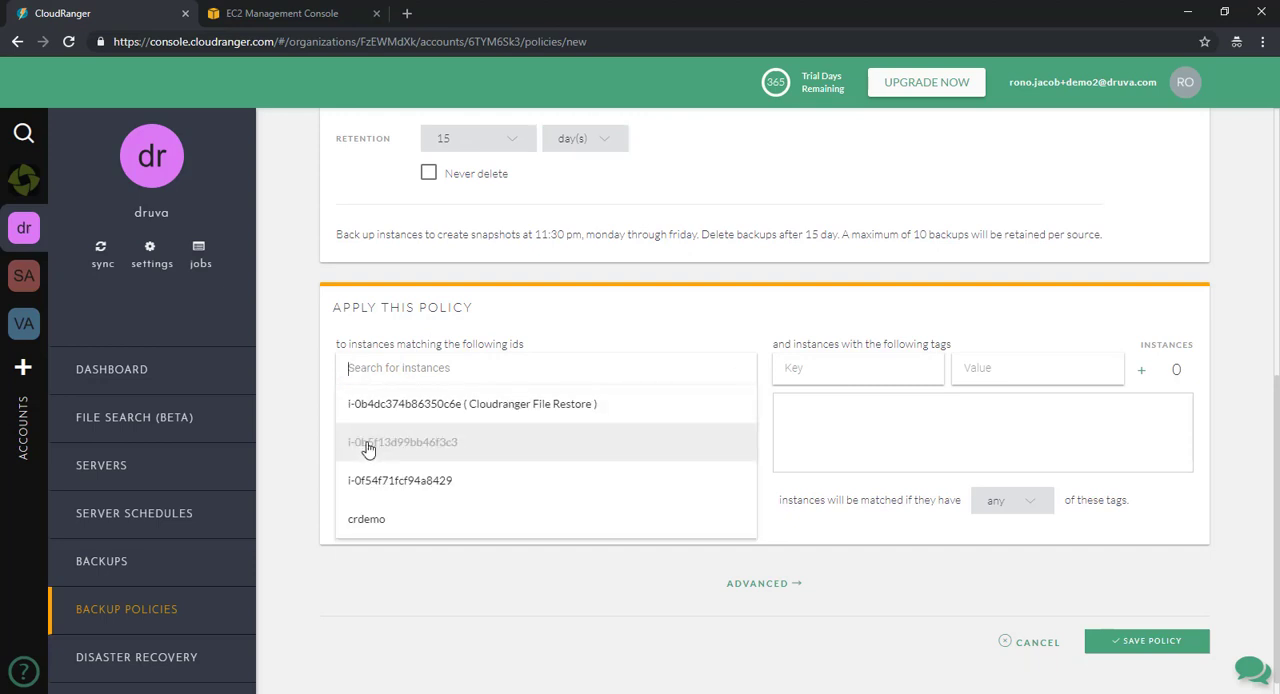
# - Add the instance tag workload-type with value other to the policy, keeping the matching rule on any of the tags
pyautogui.click(874, 382)
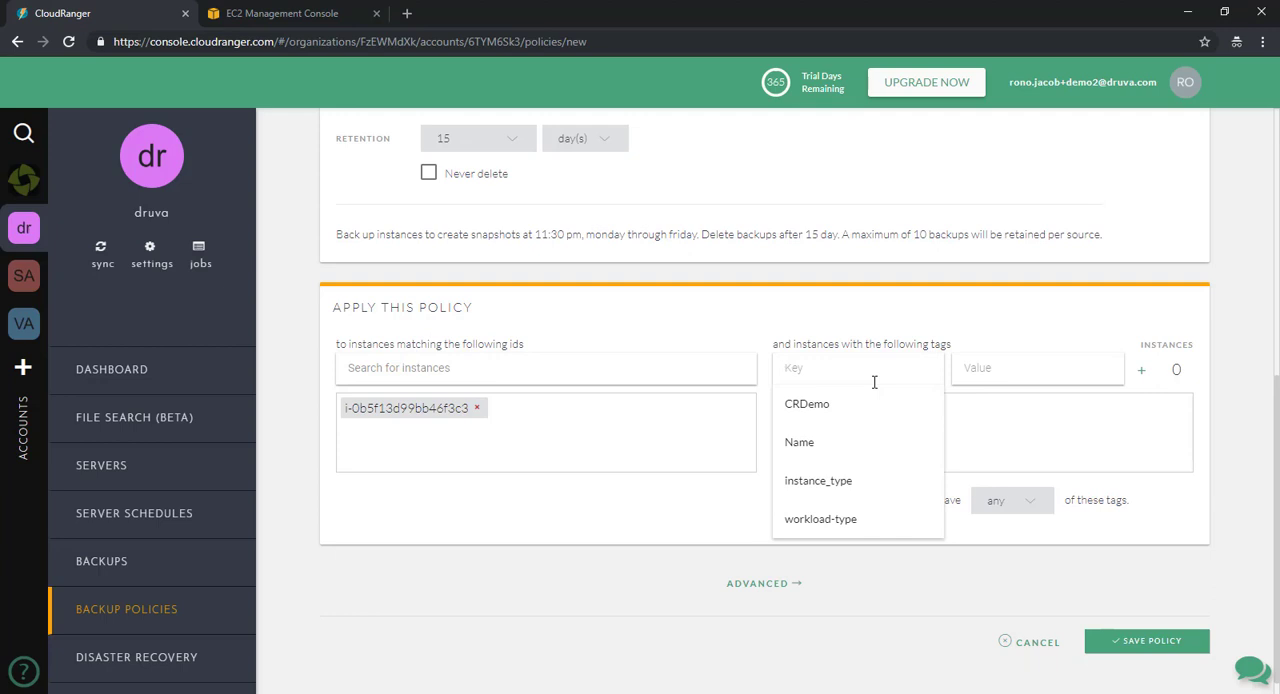
pyautogui.click(830, 519)
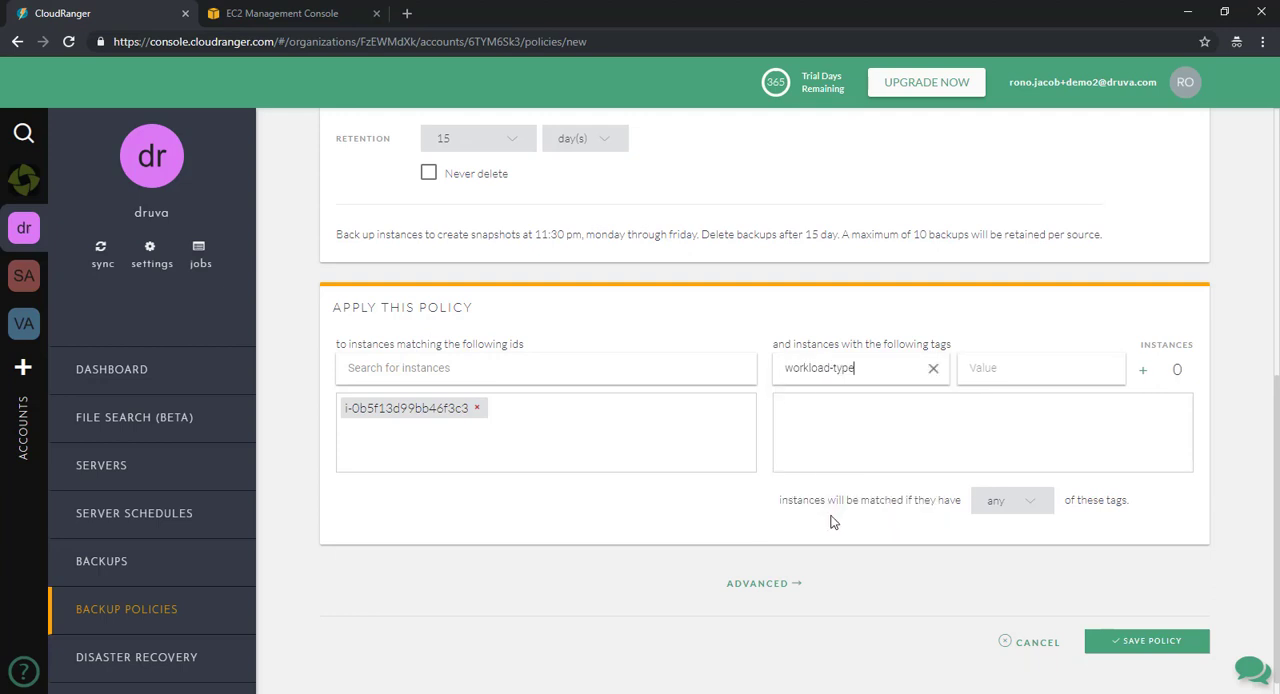
pyautogui.click(1015, 368)
pyautogui.click(996, 404)
pyautogui.click(1146, 374)
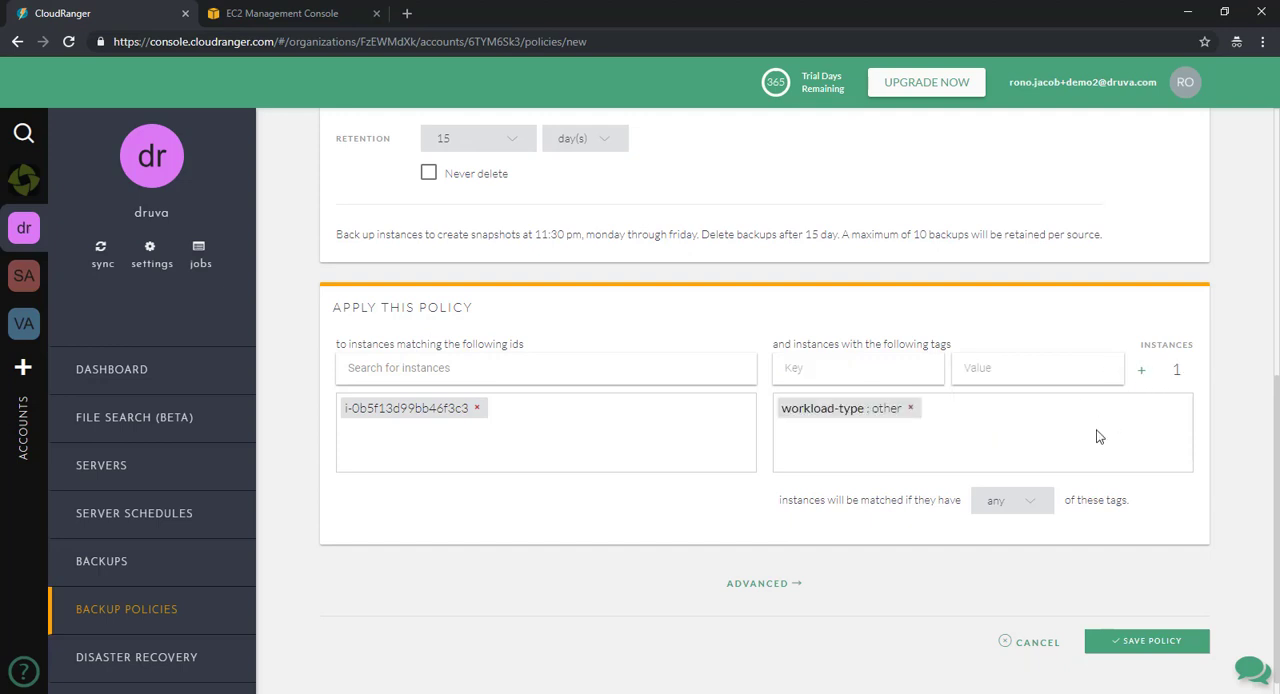
pyautogui.click(1032, 505)
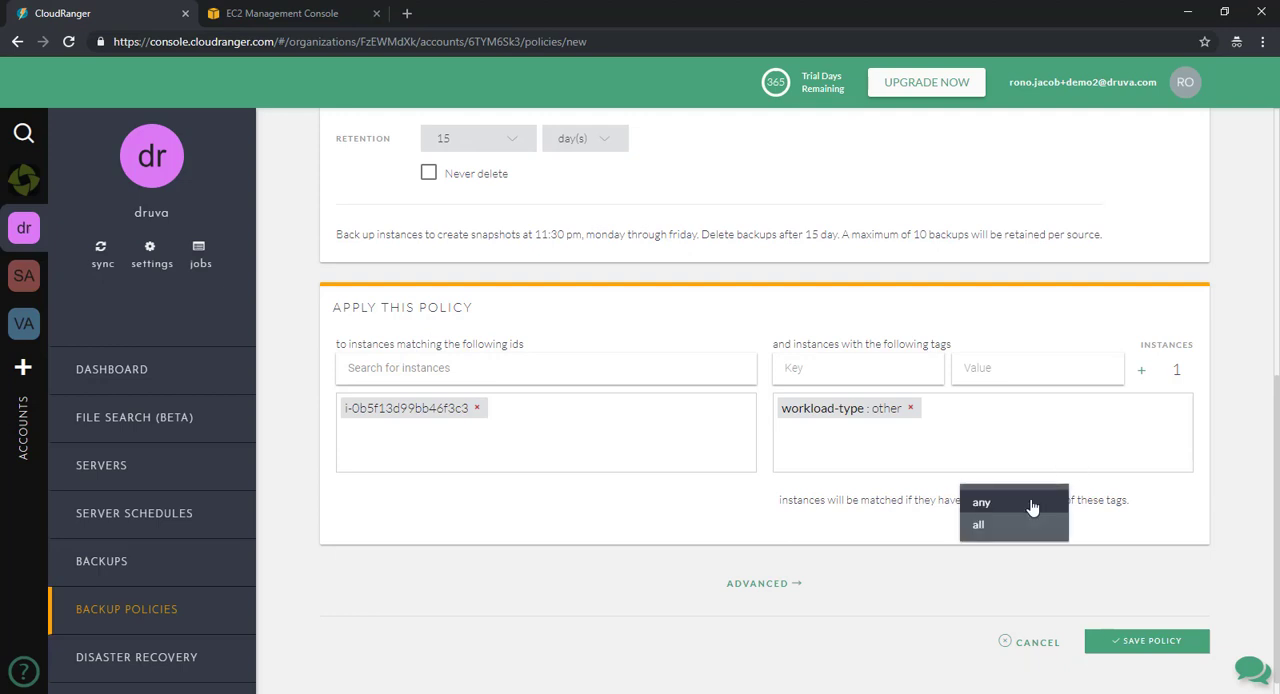
pyautogui.click(912, 537)
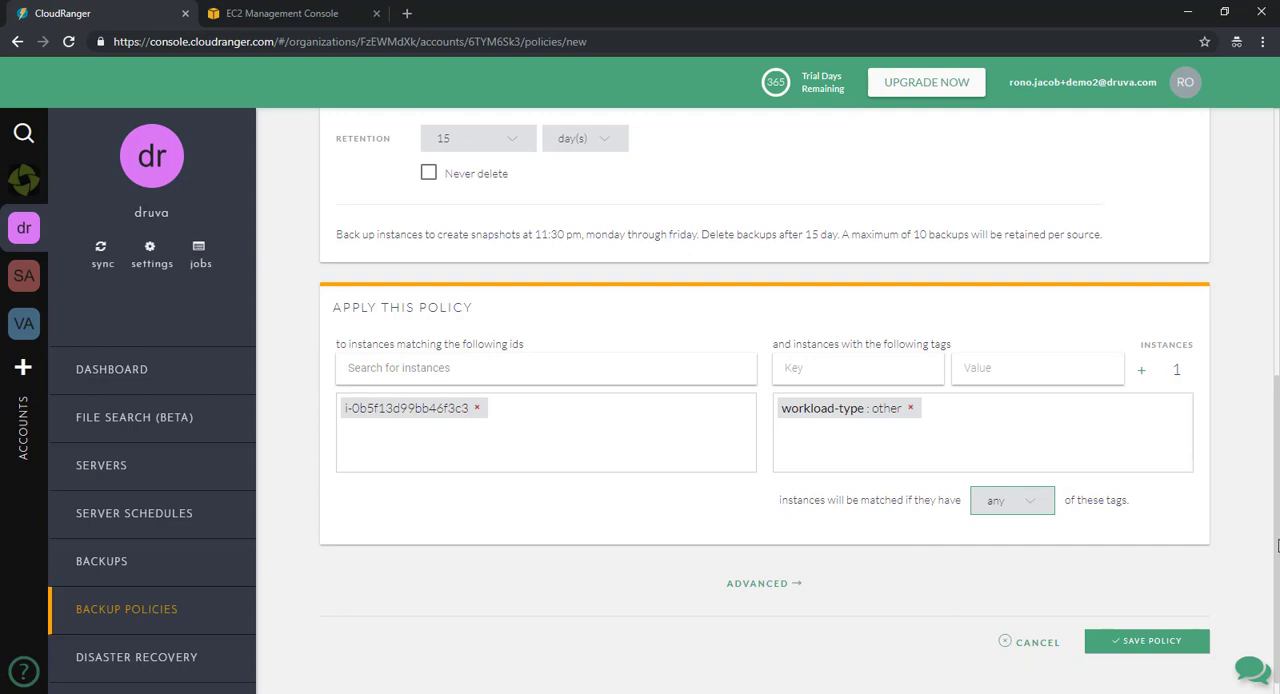
# - In the advanced settings, have backups inherit tags from their source and enable Windows-only consistent snapshots (VSS & SSM)
pyautogui.scroll(5, 1277, 545)
pyautogui.scroll(-5, 1277, 540)
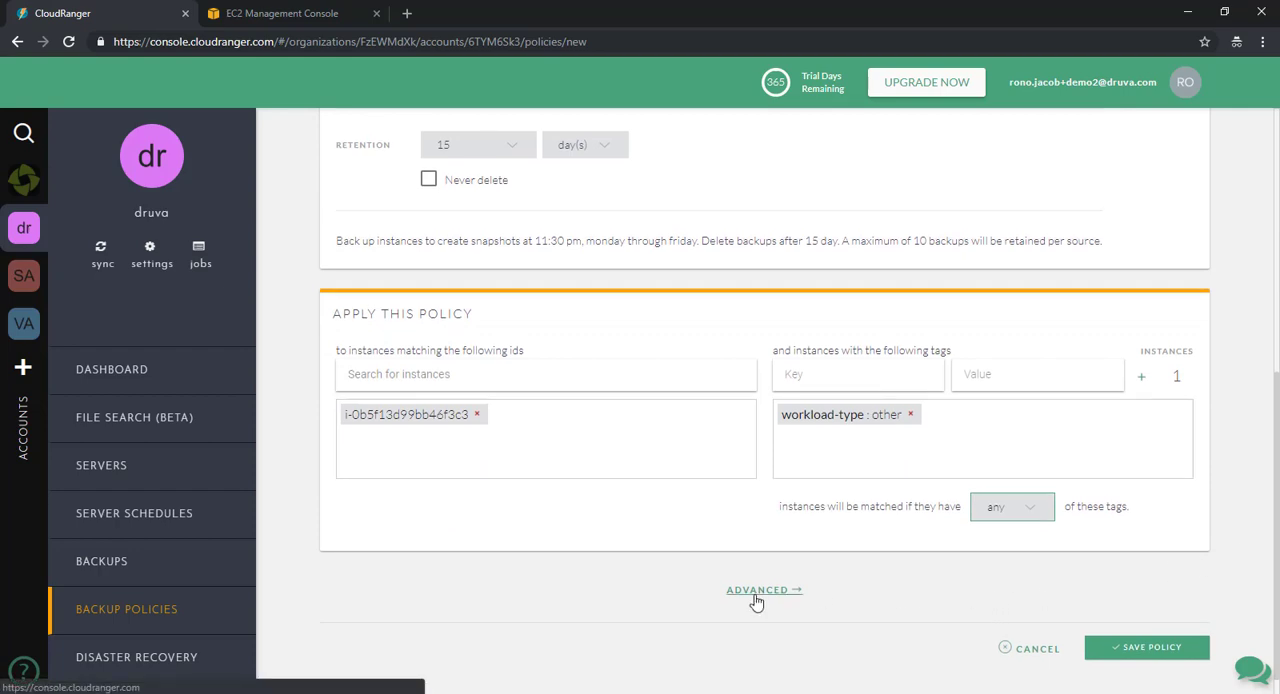
pyautogui.click(757, 591)
pyautogui.scroll(-3, 1058, 593)
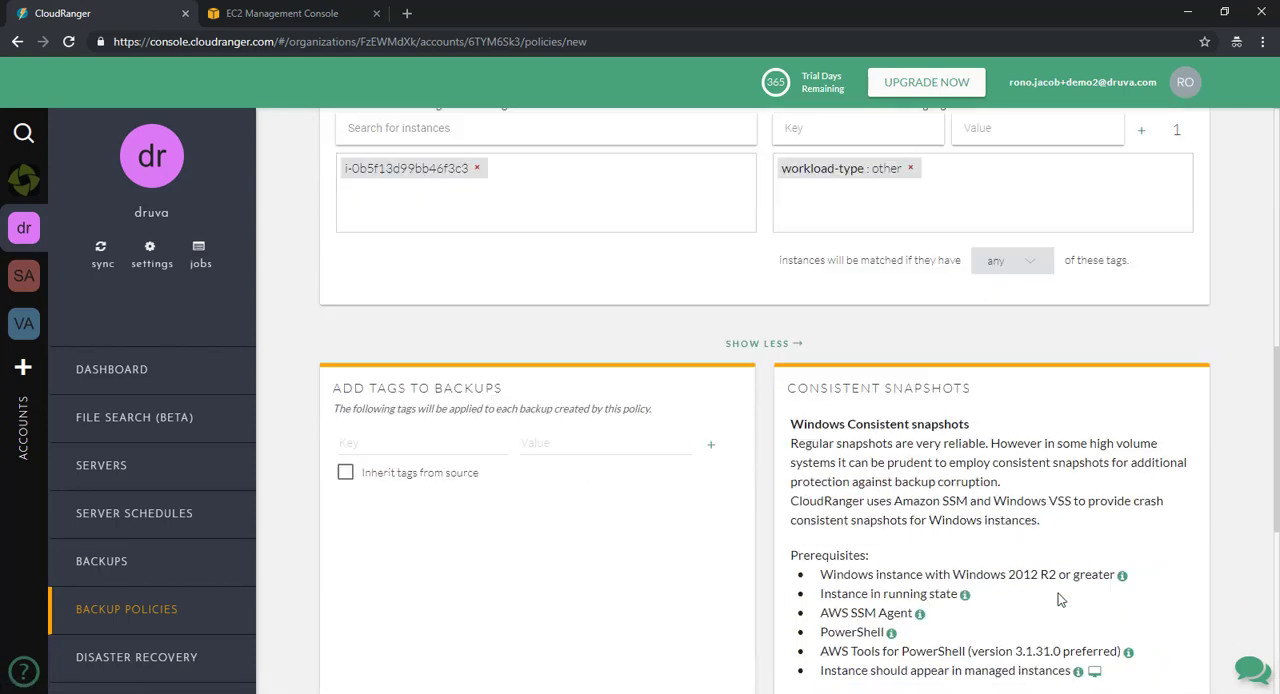
pyautogui.scroll(-1, 1058, 596)
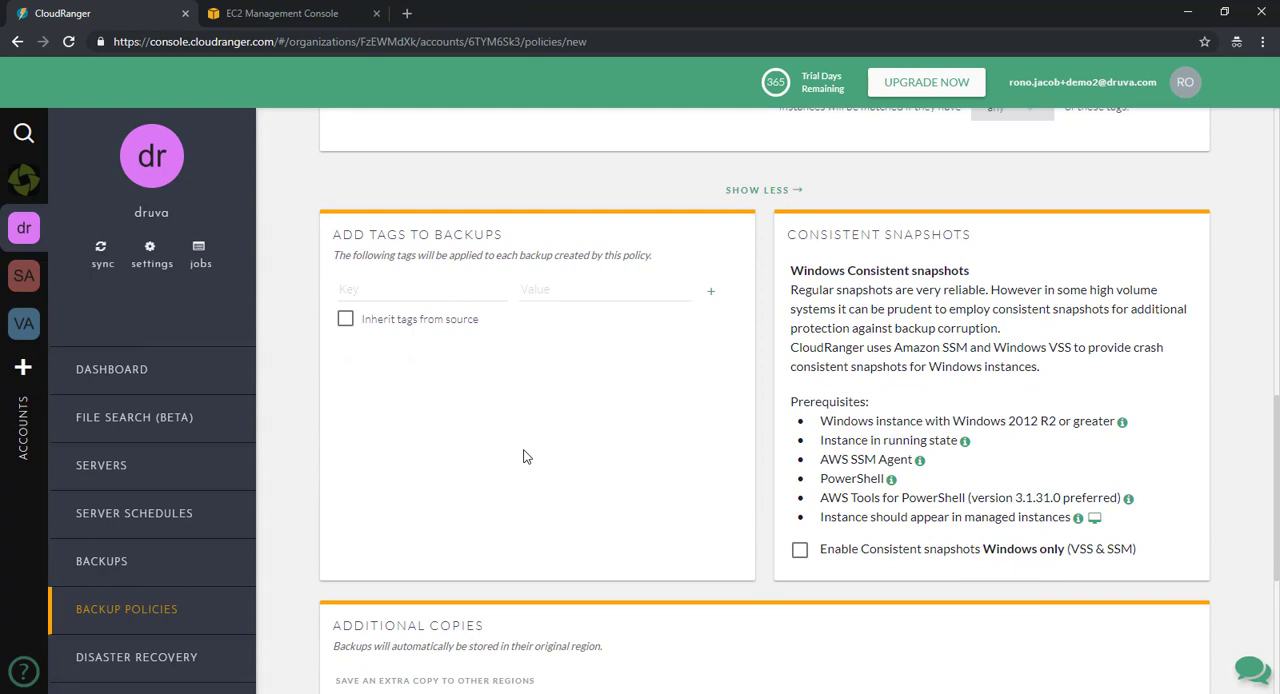
pyautogui.click(345, 319)
pyautogui.scroll(-1, 906, 311)
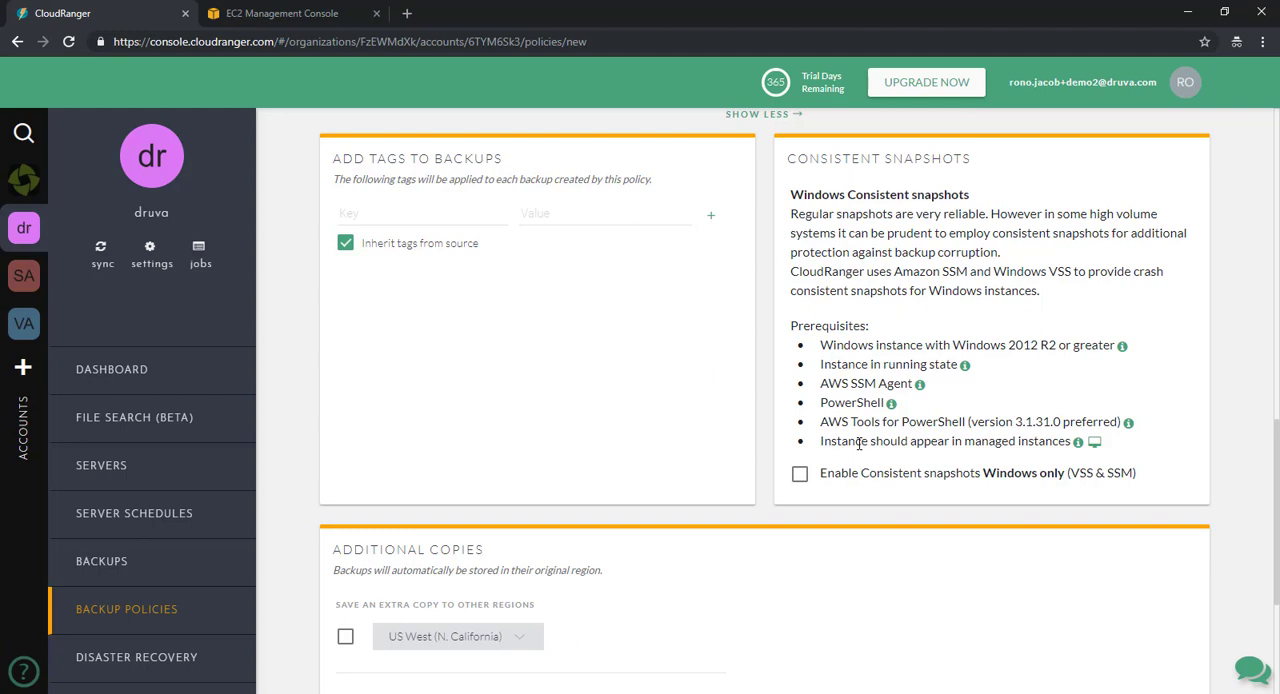
pyautogui.click(801, 478)
# - Look through the regions for additional copies and switch the extra copy to another account on and back off
pyautogui.scroll(-3, 801, 496)
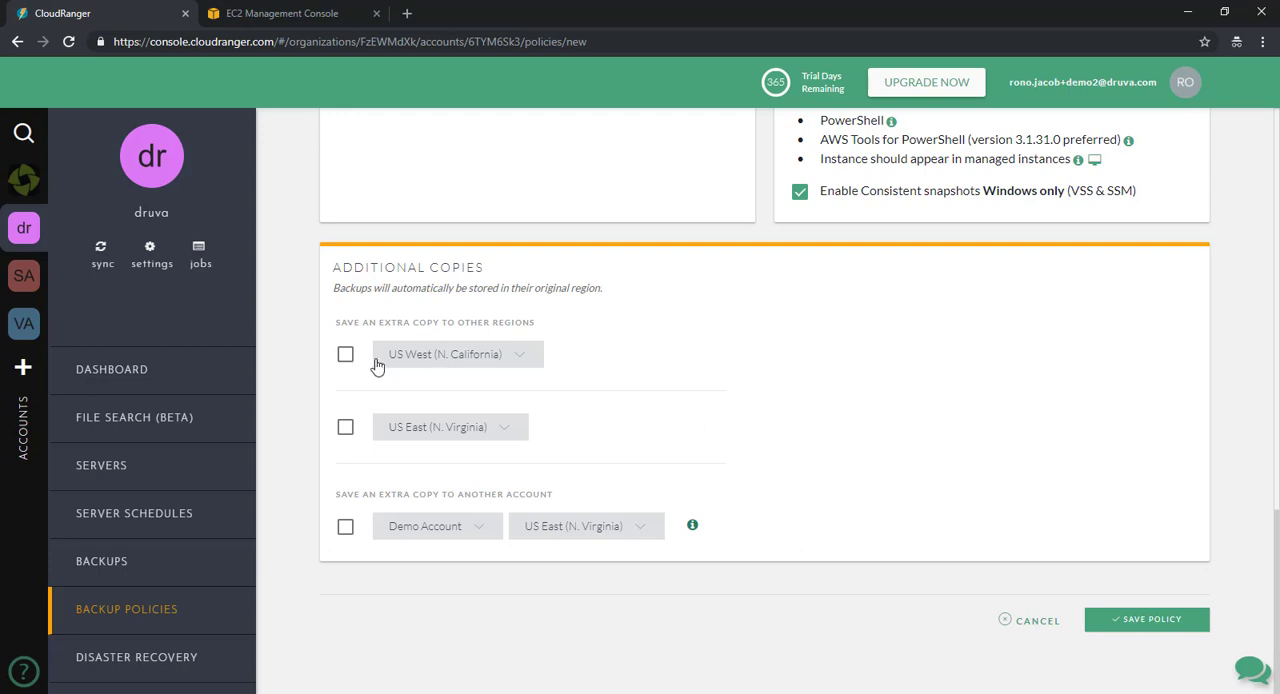
pyautogui.click(509, 358)
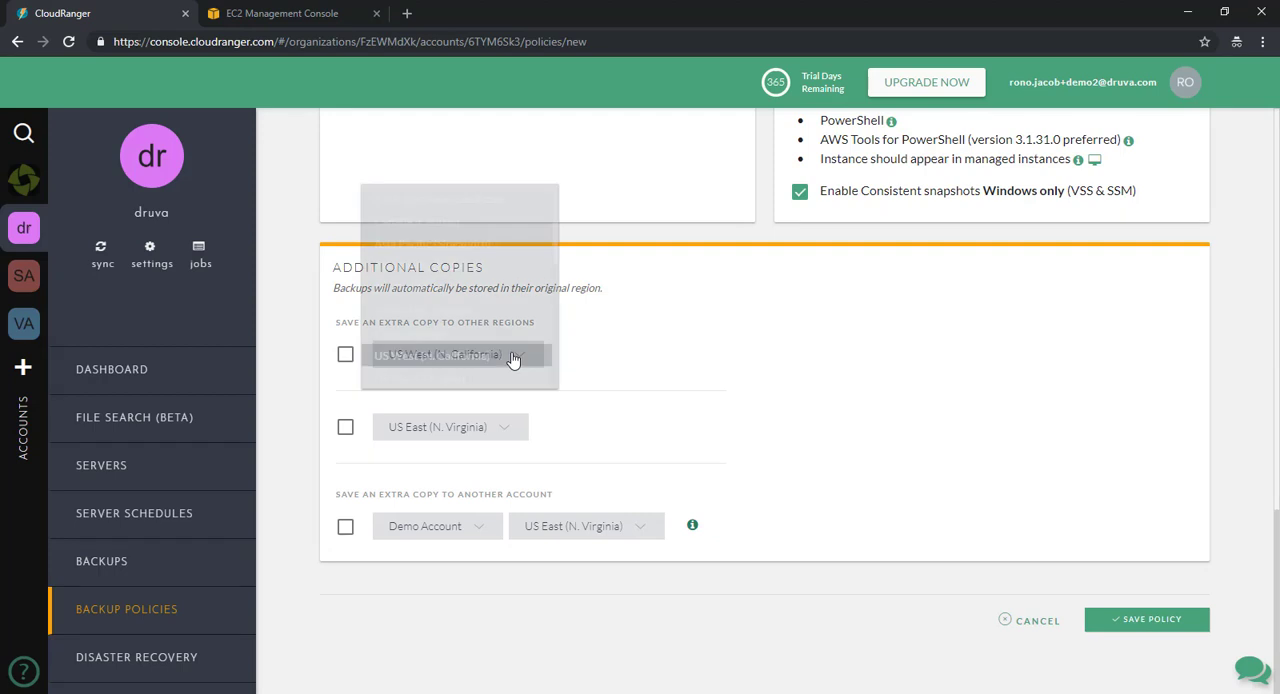
pyautogui.click(716, 314)
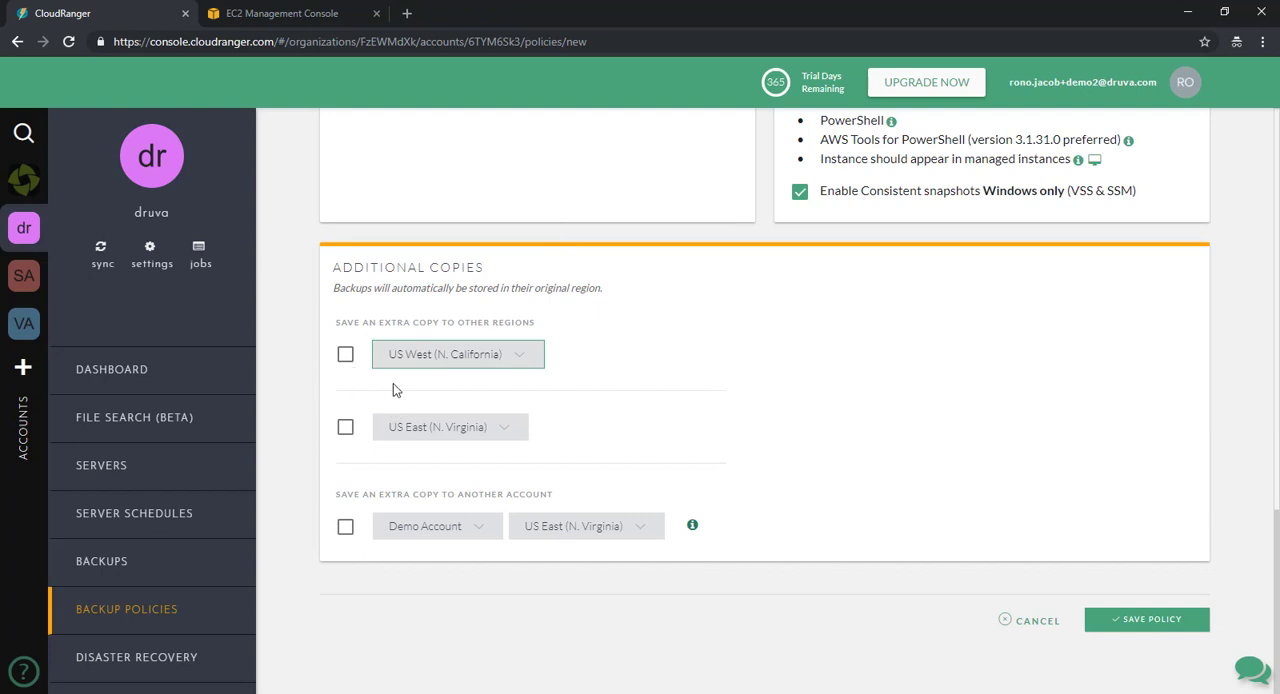
pyautogui.click(344, 530)
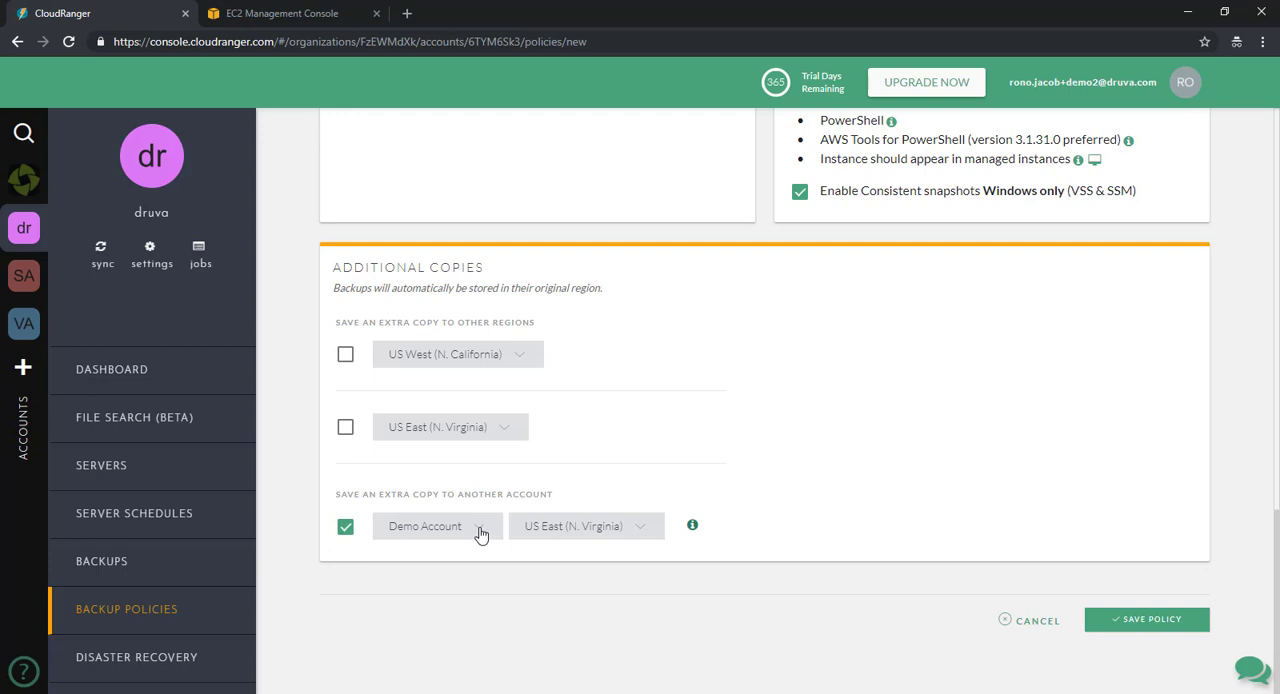
pyautogui.click(344, 530)
# - Save the backup policy and reopen "daily backup" for editing
pyautogui.click(1132, 628)
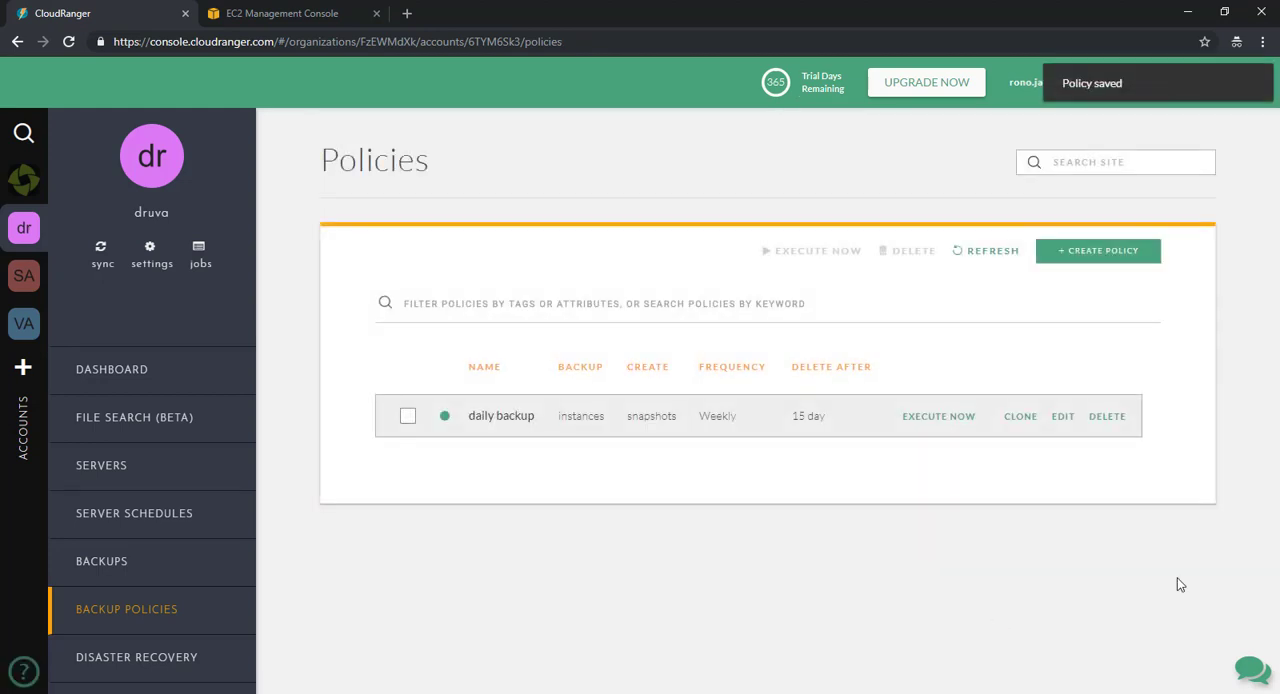
pyautogui.click(516, 421)
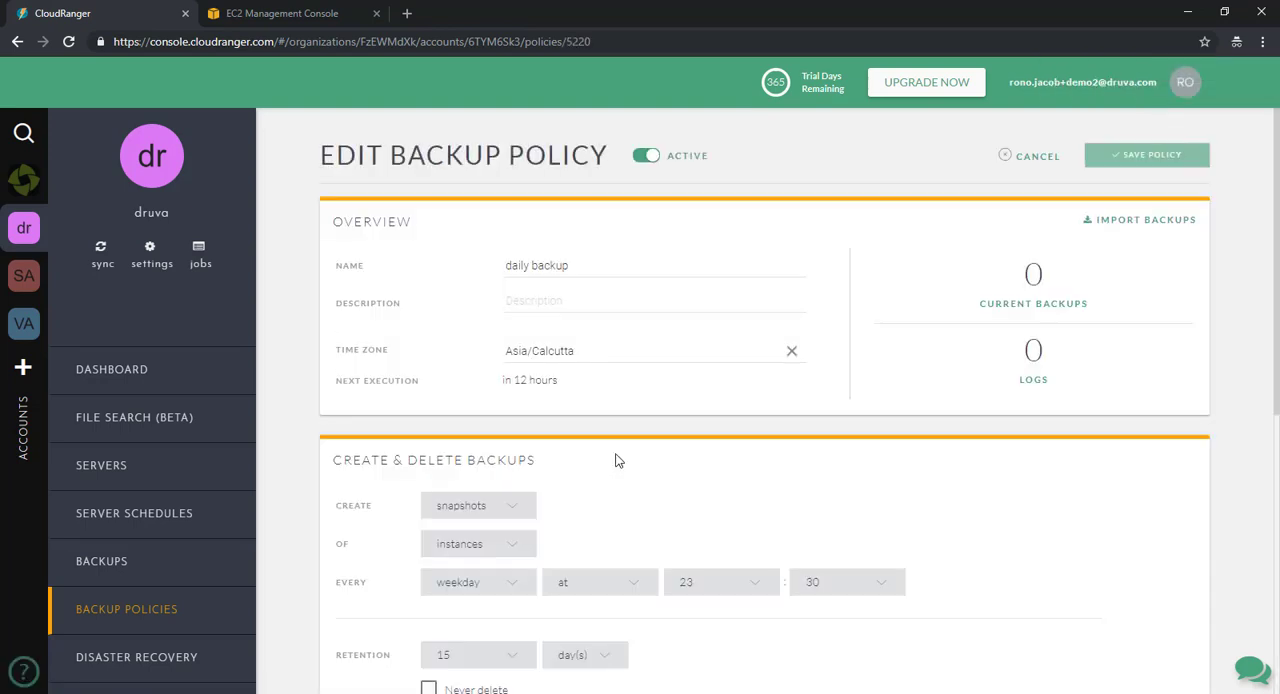
# - Start importing existing backups into the policy, include backups with no tags, and cancel the import
pyautogui.click(1122, 222)
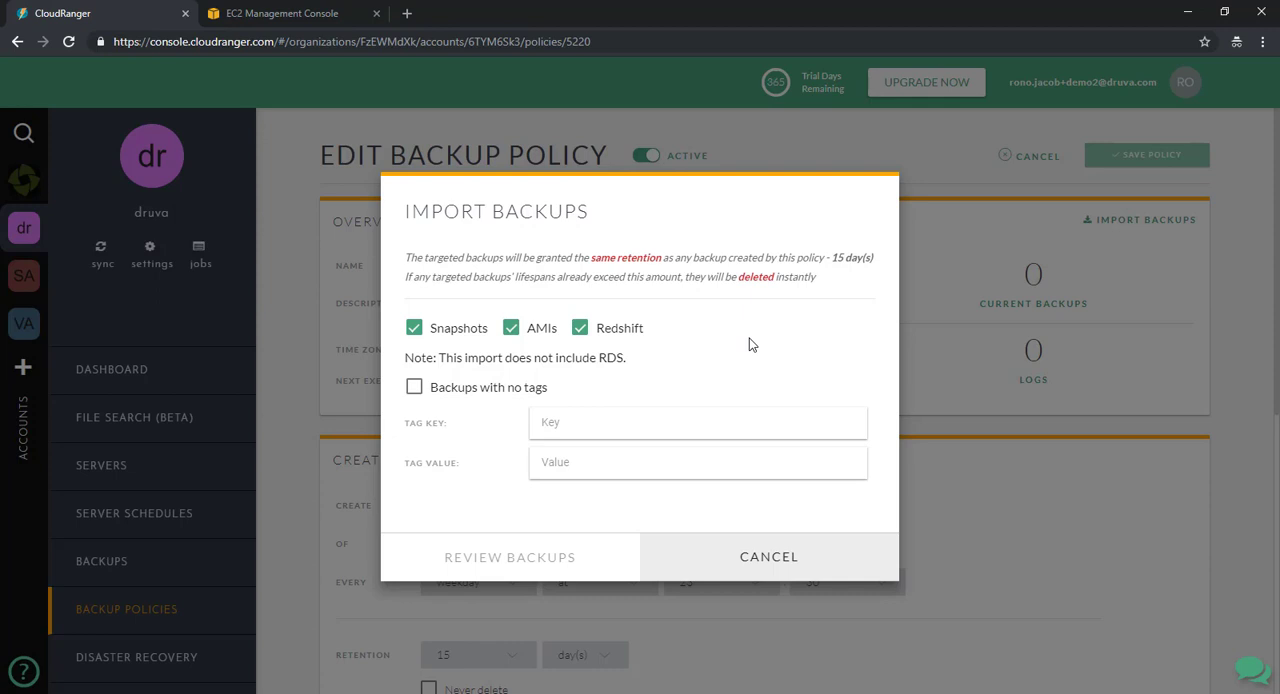
pyautogui.click(576, 432)
pyautogui.click(474, 436)
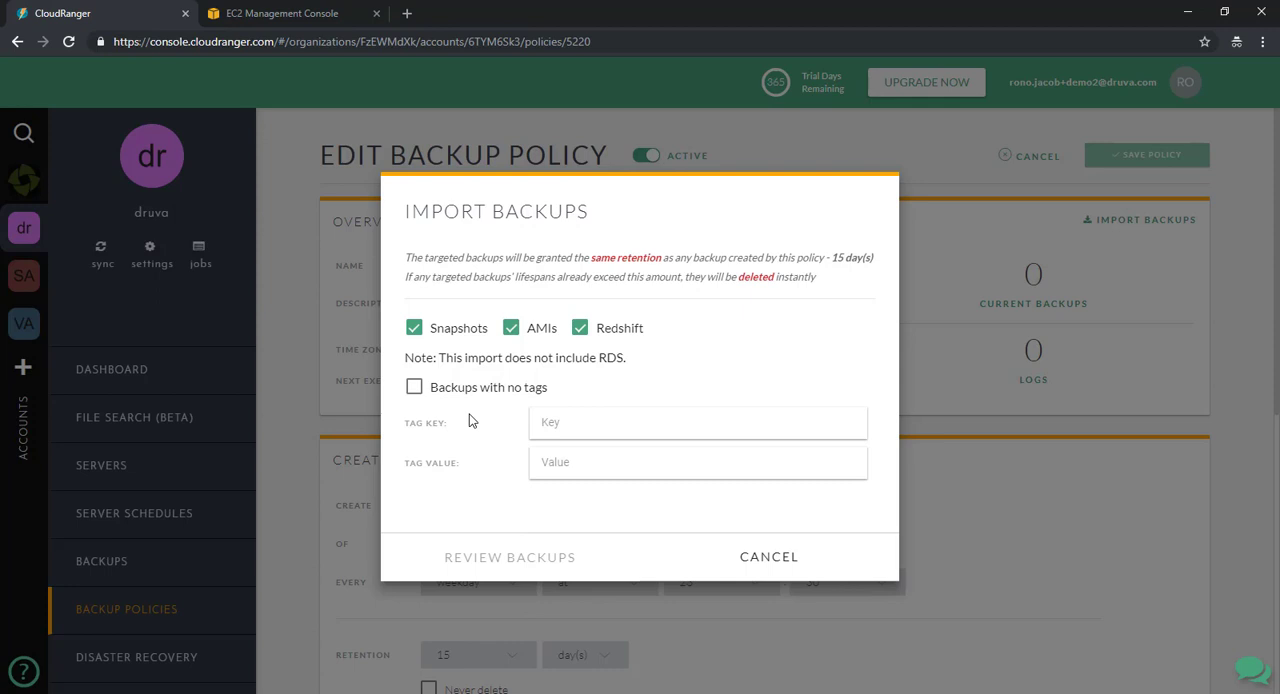
pyautogui.click(414, 388)
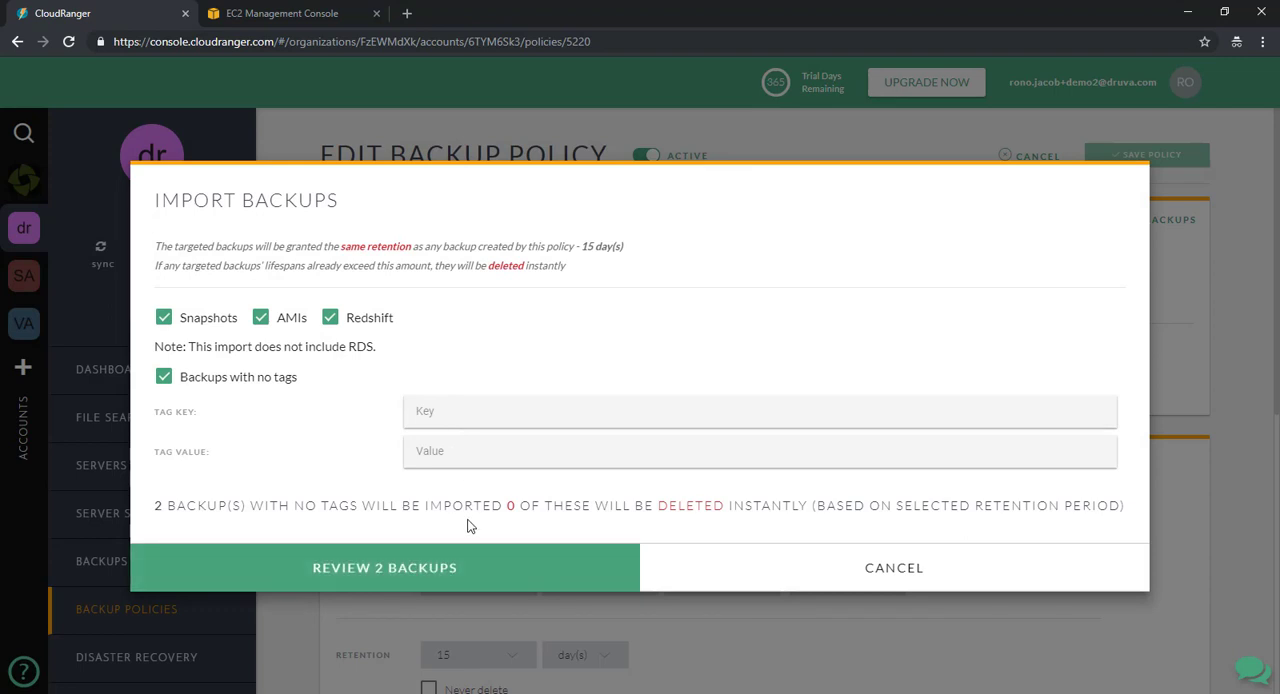
pyautogui.click(845, 586)
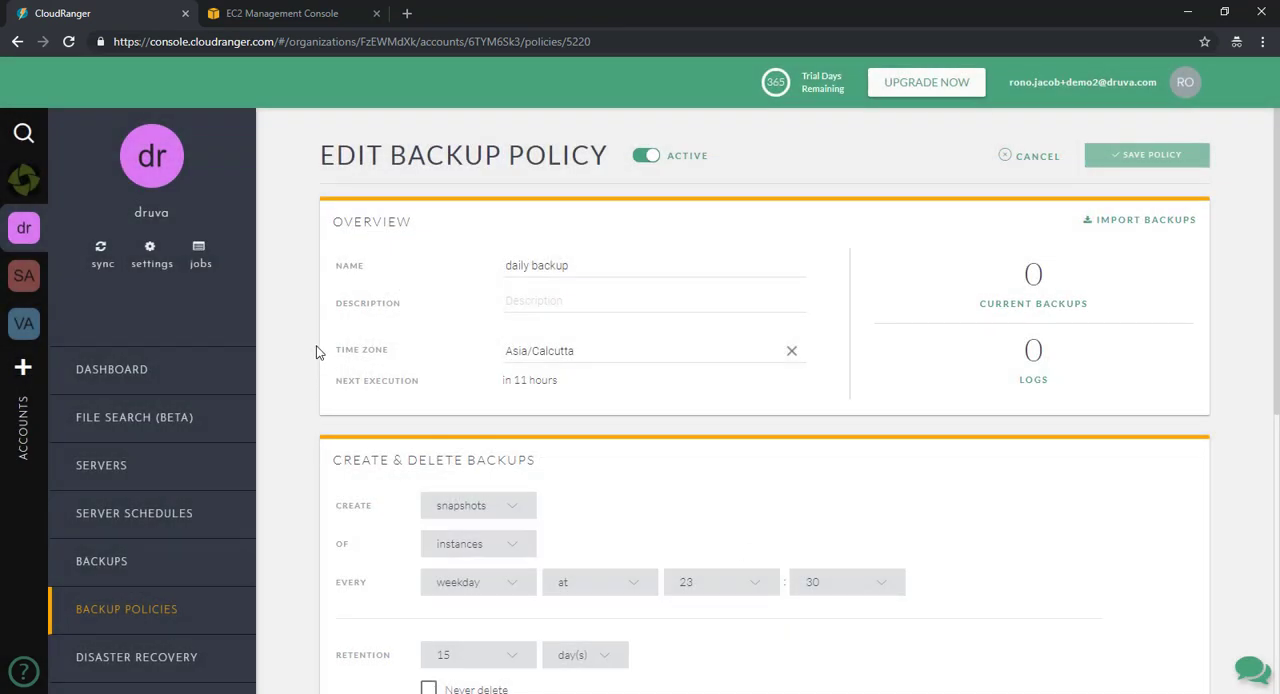
# - Open the list of existing backups
pyautogui.click(126, 567)
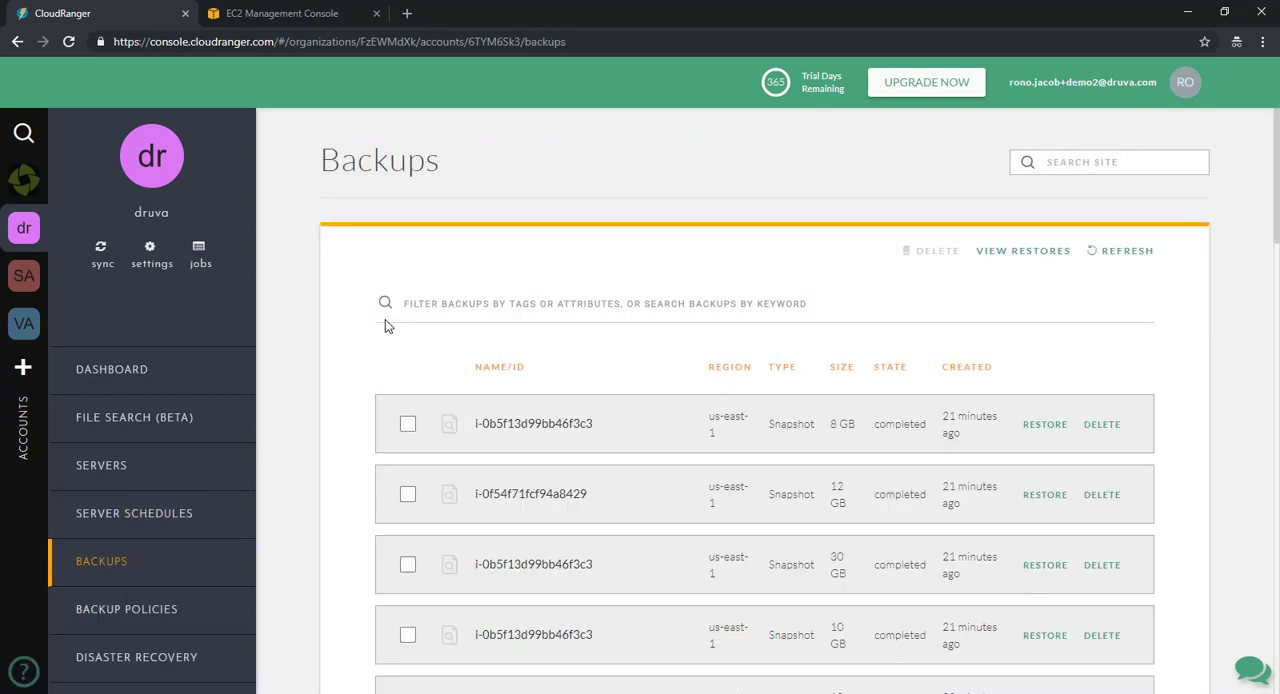